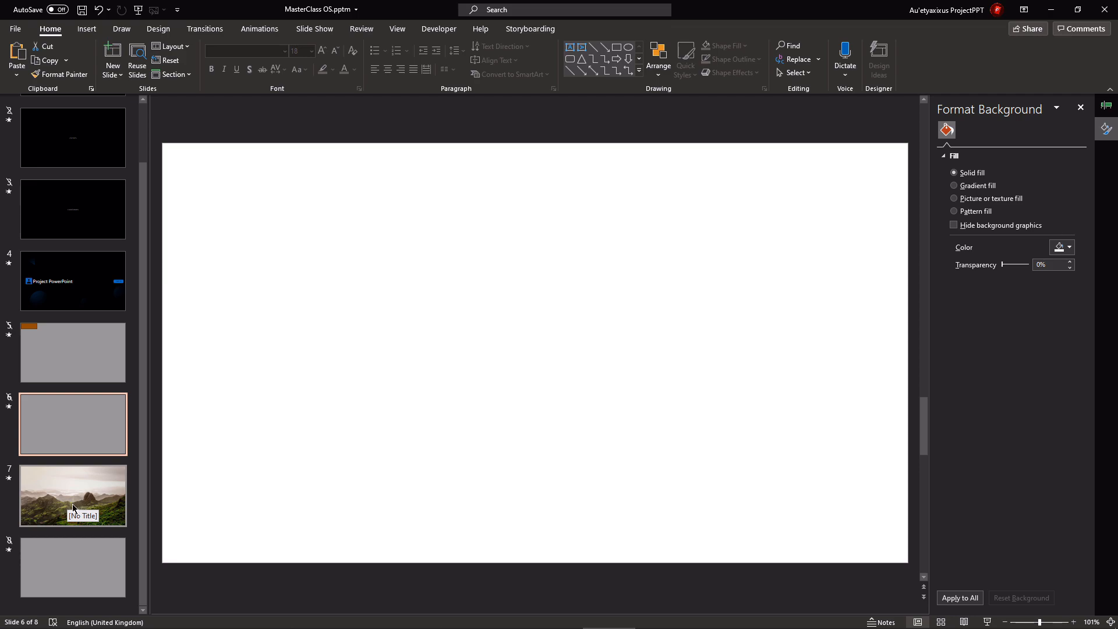
# Examine the landscape desktop slide and the blank slides around it, and preview the slide show
pyautogui.moveTo(494, 213); pyautogui.dragTo(891, 518)
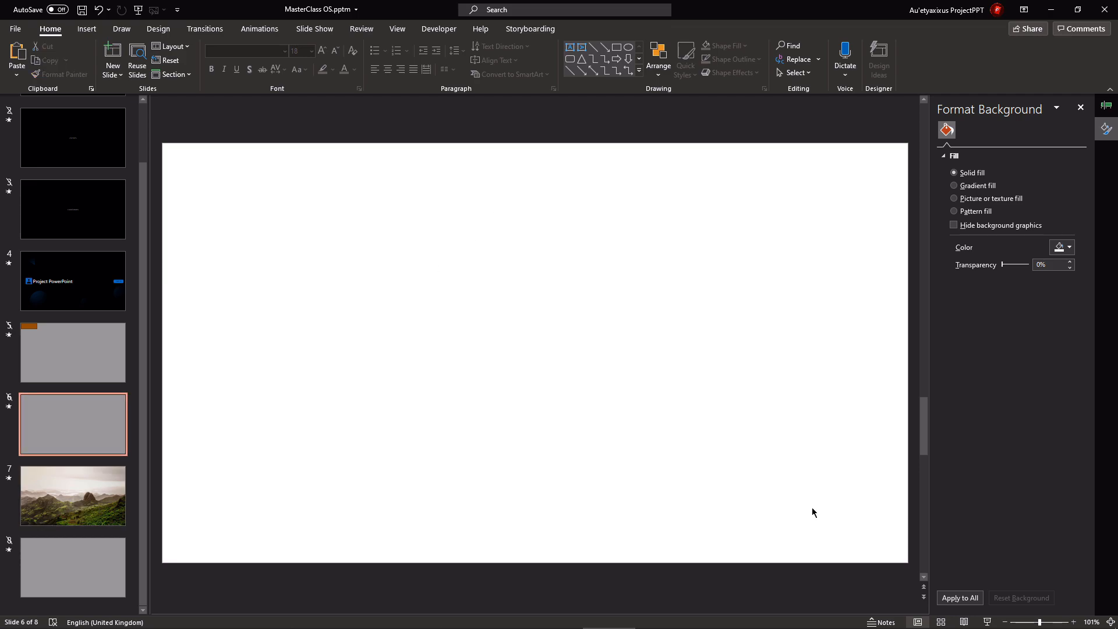
pyautogui.click(53, 507)
pyautogui.click(319, 170)
pyautogui.moveTo(319, 170); pyautogui.dragTo(711, 475)
pyautogui.hotkey('ctrl', 'z')
pyautogui.click(122, 556)
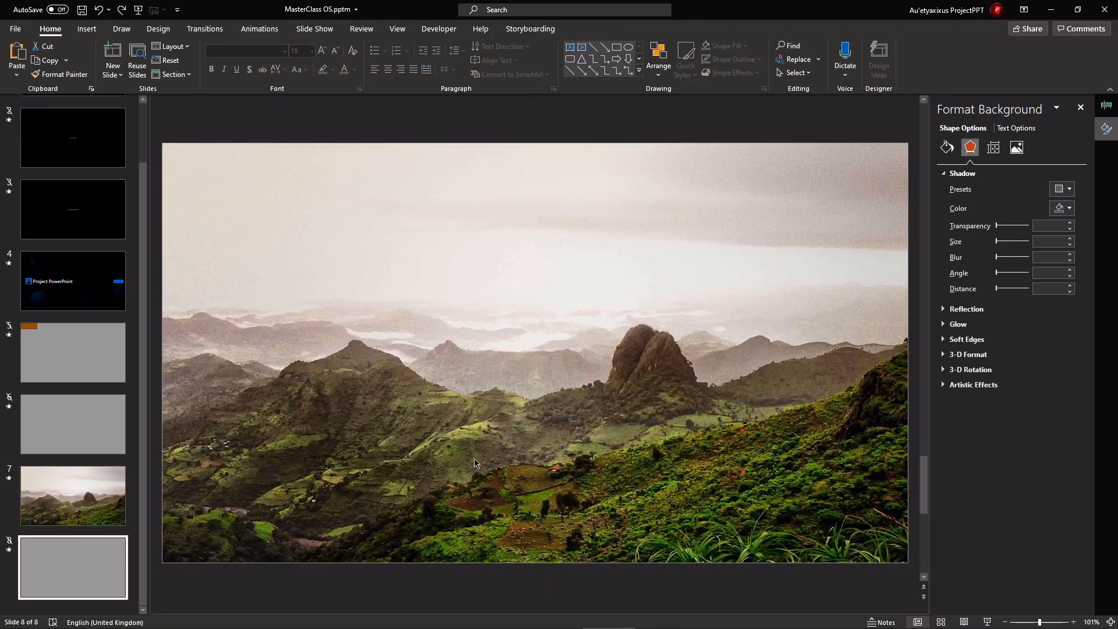
pyautogui.moveTo(180, 535); pyautogui.dragTo(421, 208)
pyautogui.click(90, 354)
pyautogui.moveTo(400, 149); pyautogui.dragTo(631, 437)
pyautogui.click(92, 556)
pyautogui.moveTo(215, 196); pyautogui.dragTo(651, 557)
pyautogui.moveTo(766, 483); pyautogui.dragTo(521, 313)
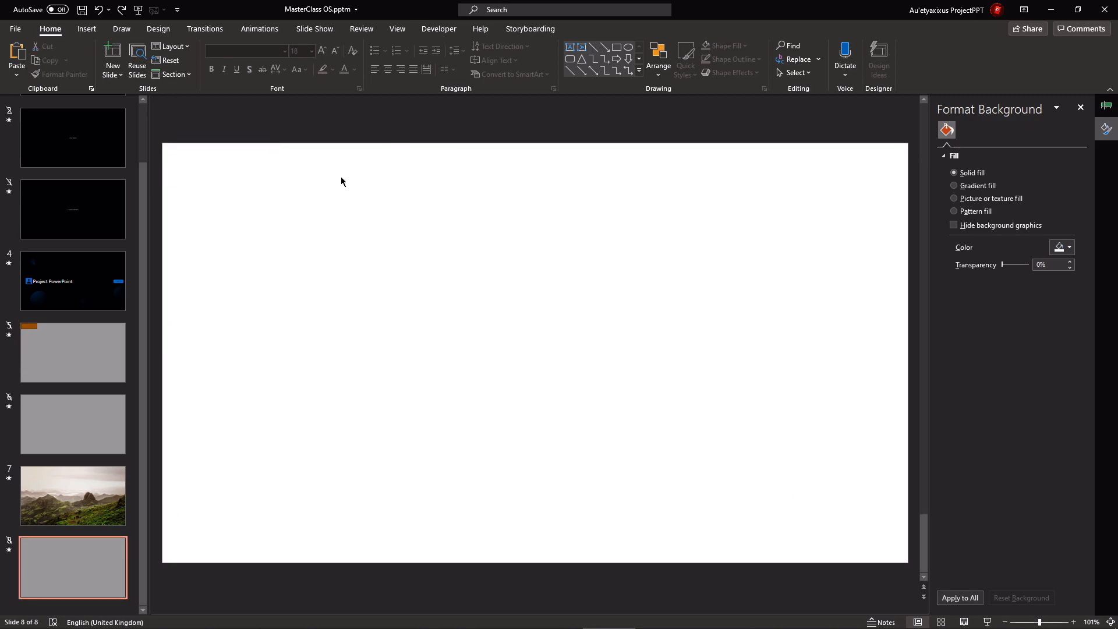
pyautogui.click(82, 561)
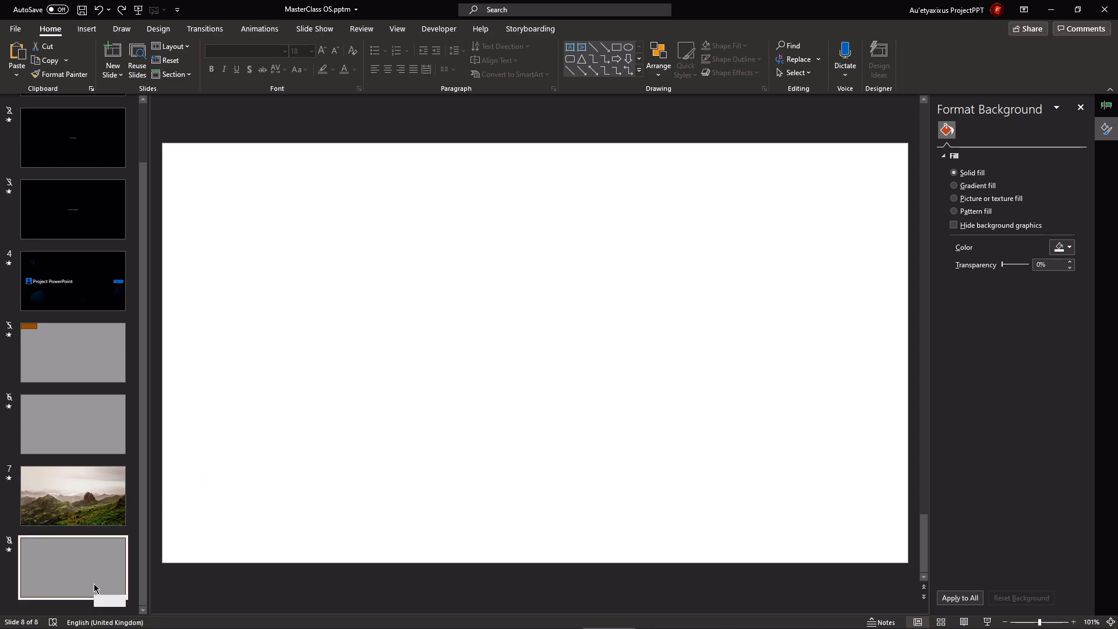
pyautogui.press('F5')
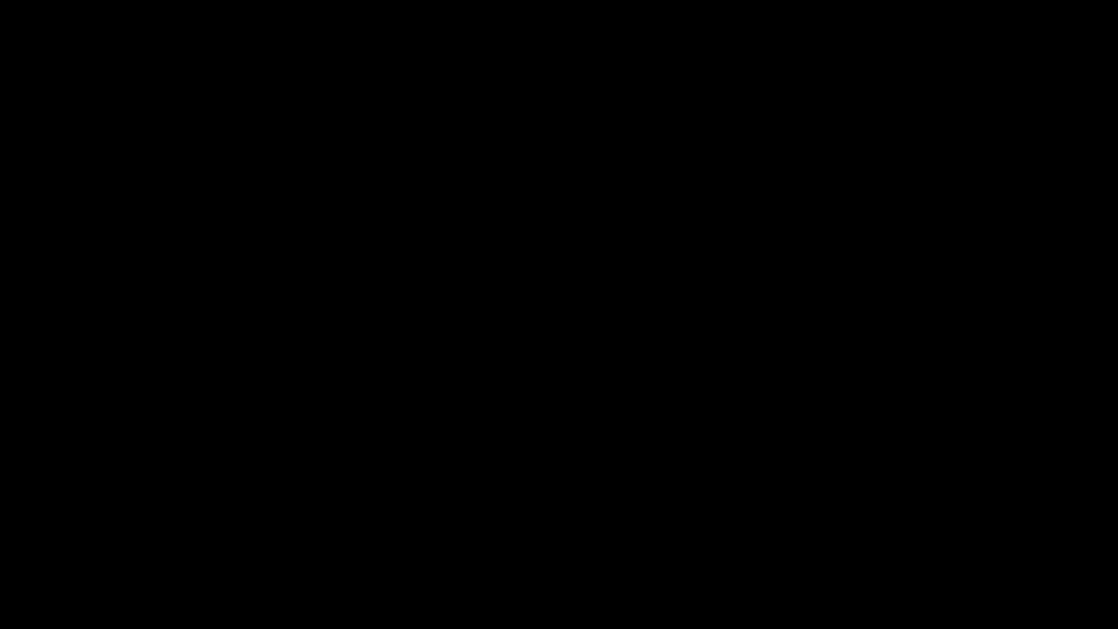
pyautogui.press('Escape')
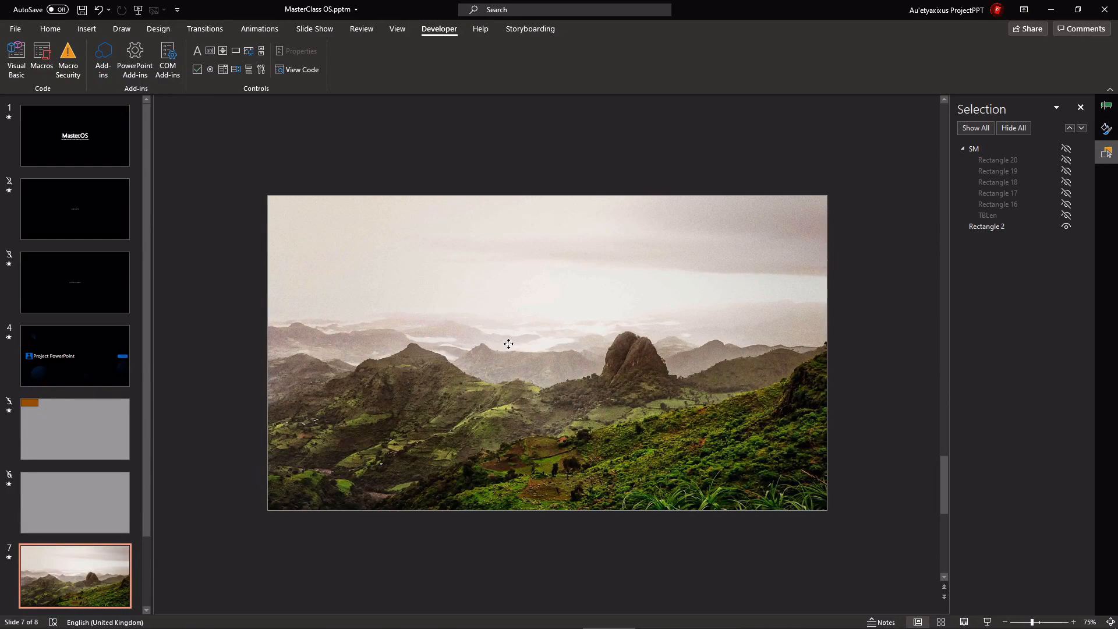
# Duplicate slide 7's full-slide landscape rectangle, align the copy over it and shrink it to a strip about 1.13 cm high along the lower edge
pyautogui.click(508, 343)
pyautogui.hotkey('ctrl', 'd')
pyautogui.moveTo(509, 345); pyautogui.dragTo(501, 334)
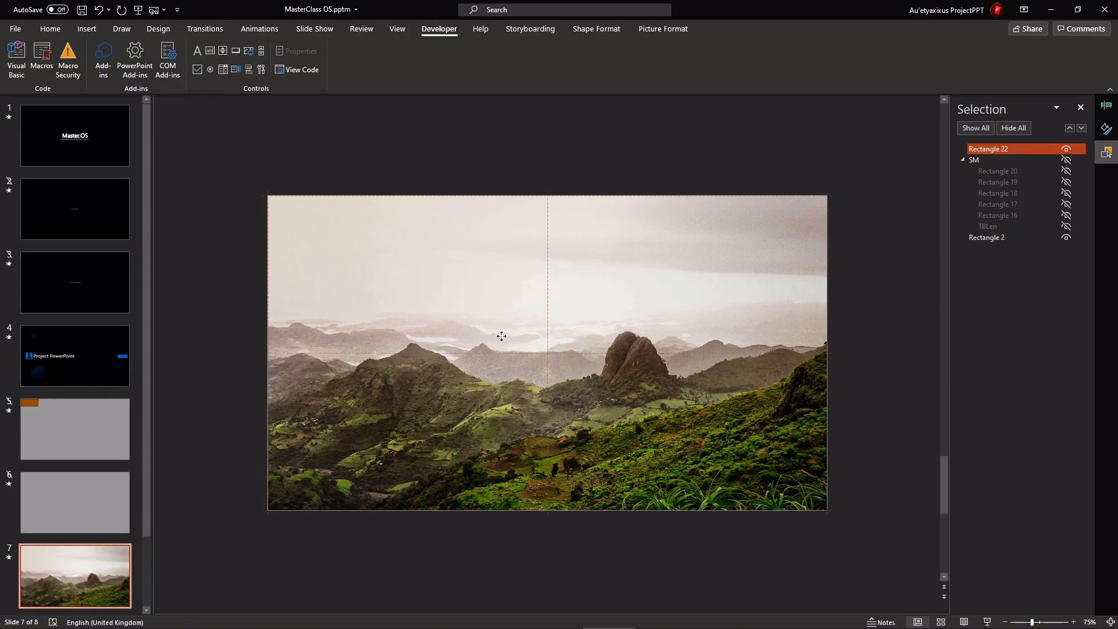
pyautogui.moveTo(548, 195); pyautogui.dragTo(548, 491)
# Fill the strip along the slide's lower edge with black and name it TB
pyautogui.click(663, 28)
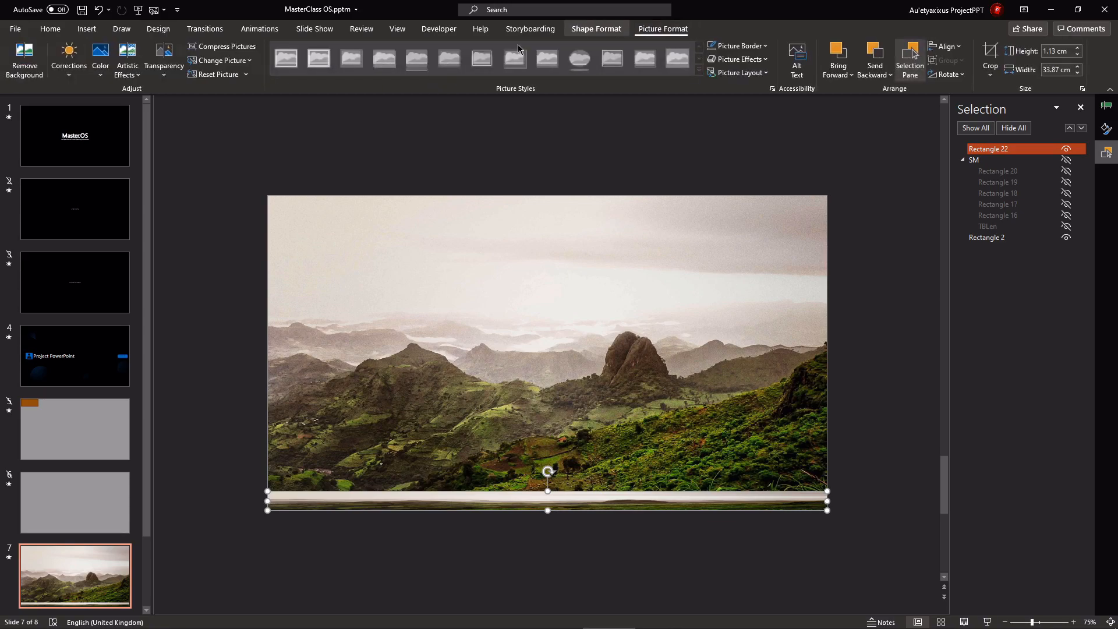
pyautogui.click(596, 29)
pyautogui.click(410, 46)
pyautogui.doubleClick(1025, 150)
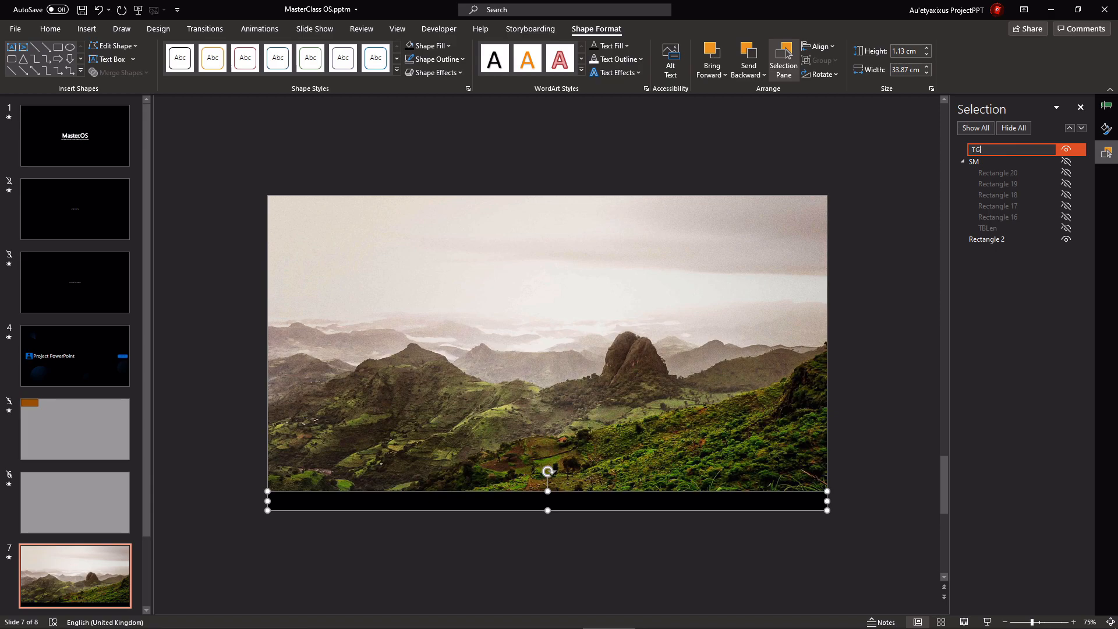
pyautogui.press('Return')
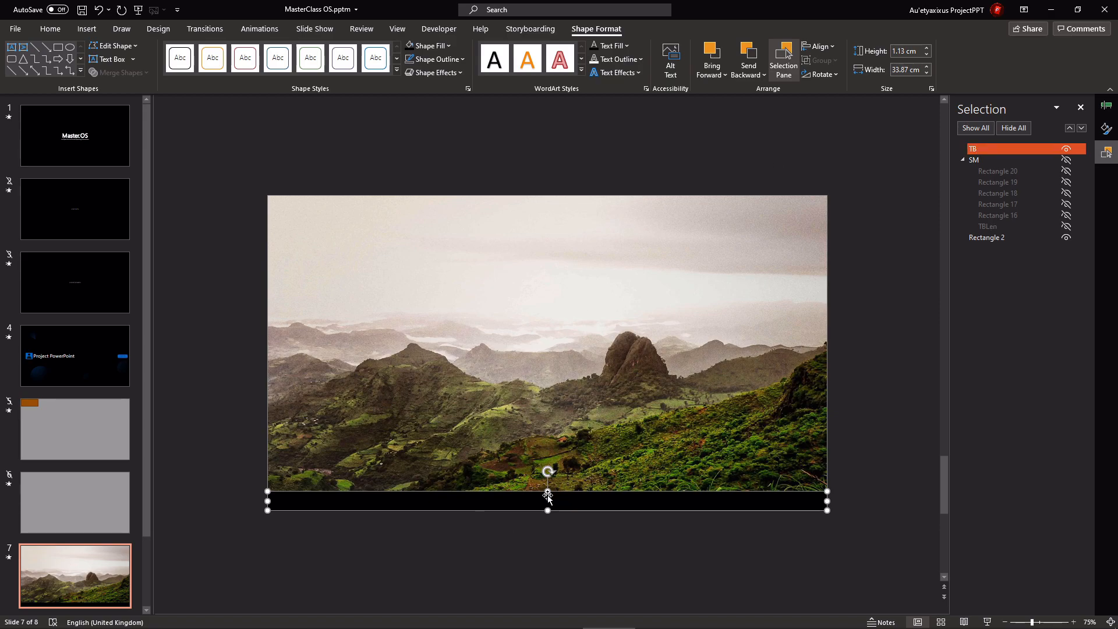
# Duplicate the black TB bar and resize the copy into a nearly square block over the landscape
pyautogui.click(647, 508)
pyautogui.hotkey('ctrl', 'd')
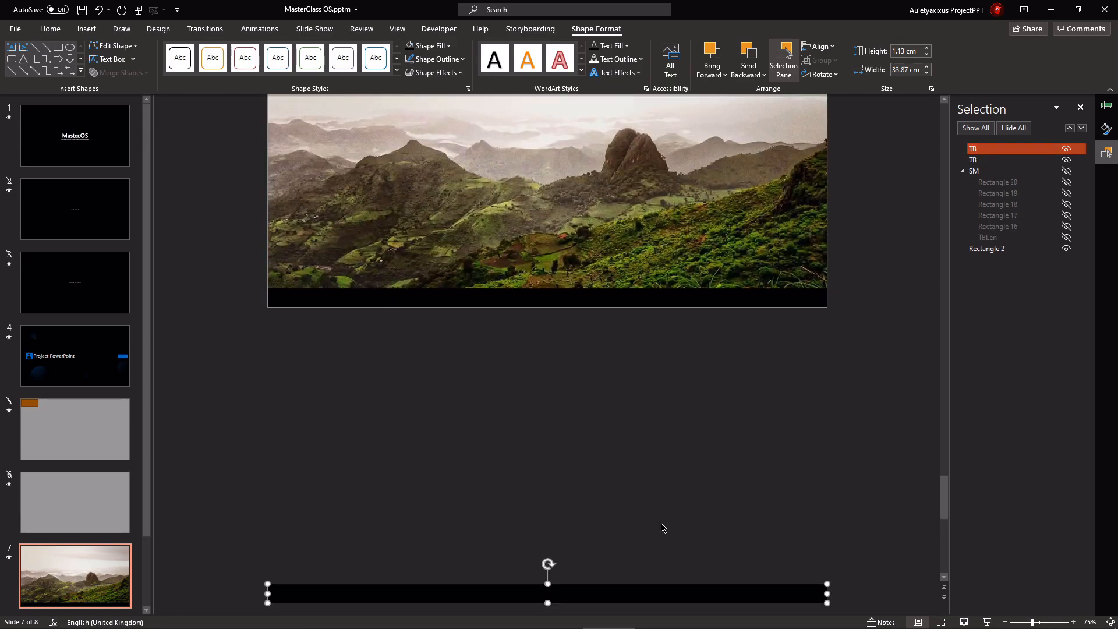
pyautogui.moveTo(827, 584); pyautogui.dragTo(390, 505)
pyautogui.moveTo(320, 595); pyautogui.dragTo(459, 194)
pyautogui.moveTo(531, 401); pyautogui.dragTo(486, 386)
# Set the block's height and width to 5 cm, place it in the upper sky area and fill it with blue
pyautogui.click(927, 48)
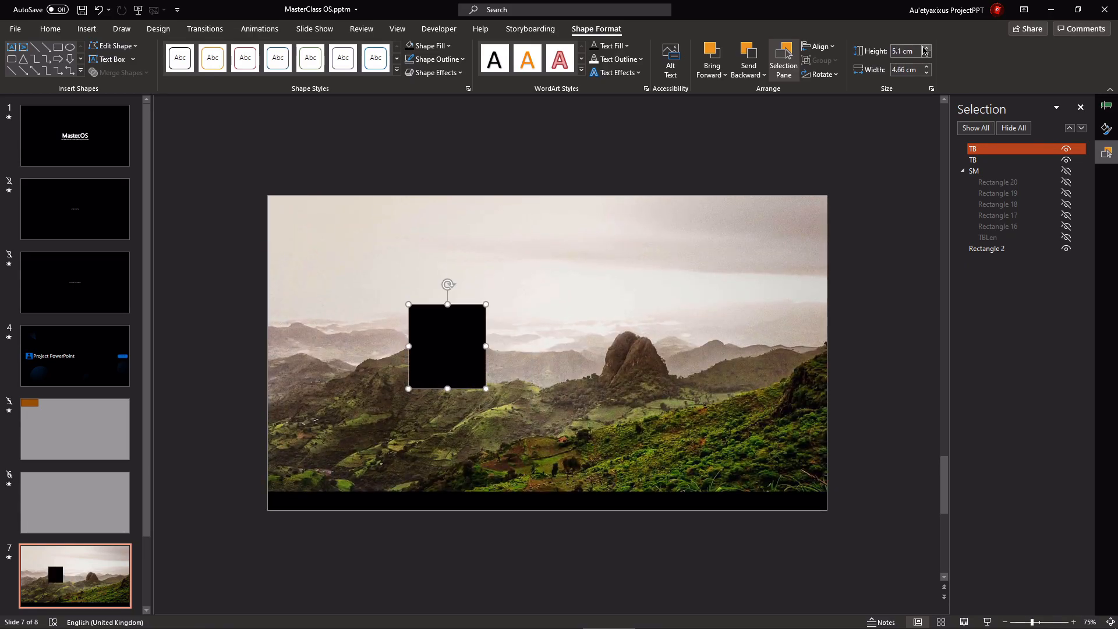
pyautogui.click(927, 66)
pyautogui.click(927, 66)
pyautogui.click(927, 66)
pyautogui.click(927, 66)
pyautogui.moveTo(442, 357); pyautogui.dragTo(410, 293)
pyautogui.click(432, 46)
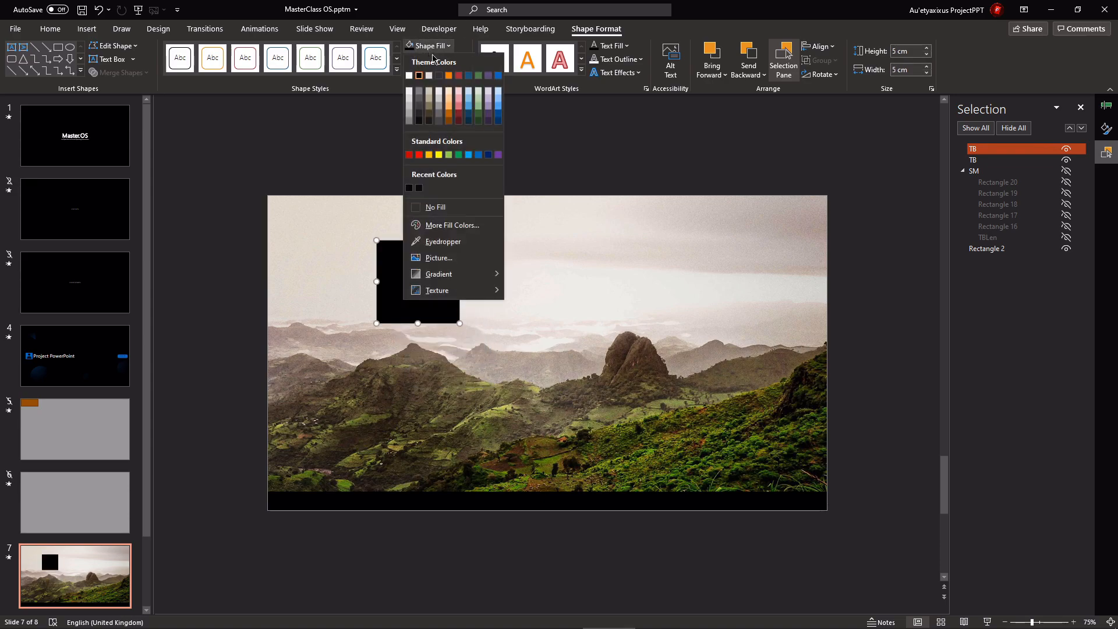
pyautogui.click(498, 76)
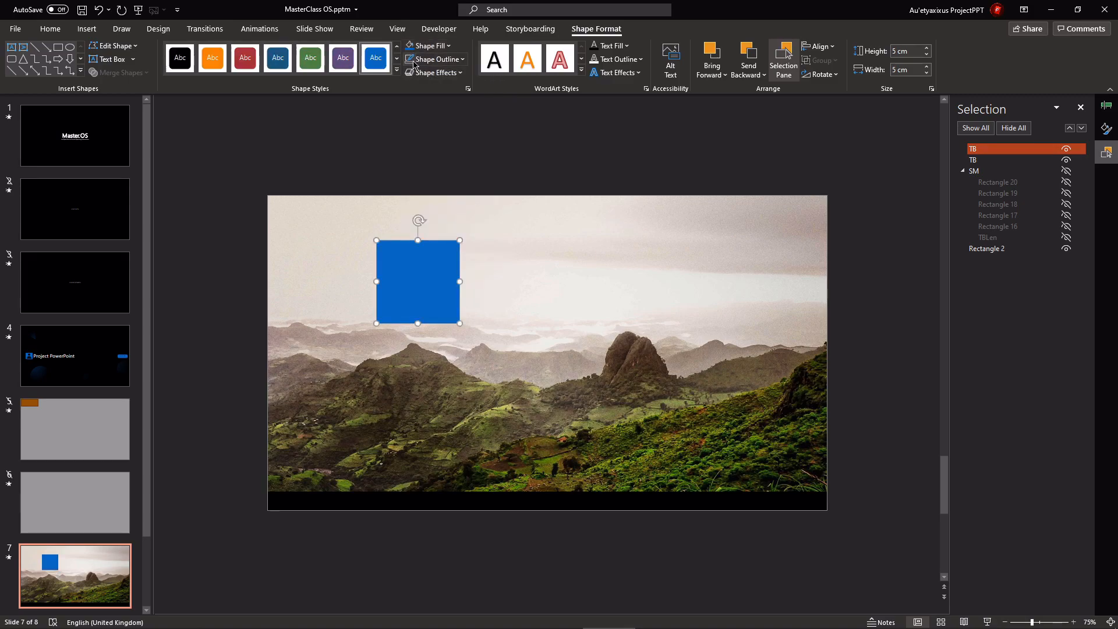
# Duplicate the blue square into a two-by-two grid with narrow, even gaps
pyautogui.hotkey('ctrl', 'd')
pyautogui.press('Escape')
pyautogui.moveTo(534, 122); pyautogui.dragTo(524, 375)
pyautogui.keyDown('shift'); pyautogui.click(423, 291); pyautogui.keyUp('shift')
pyautogui.moveTo(423, 291); pyautogui.dragTo(417, 396)
pyautogui.click(599, 392)
# Enlarge the grid's lower-left blue square and keep its inner corner aligned with the gaps
pyautogui.click(431, 385)
pyautogui.hotkey('shift', 'Up')
pyautogui.hotkey('shift', 'Up')
pyautogui.hotkey('shift', 'Up')
# Shrink the grid's upper-right blue square and align it back to the inner corner of the grid
pyautogui.click(544, 275)
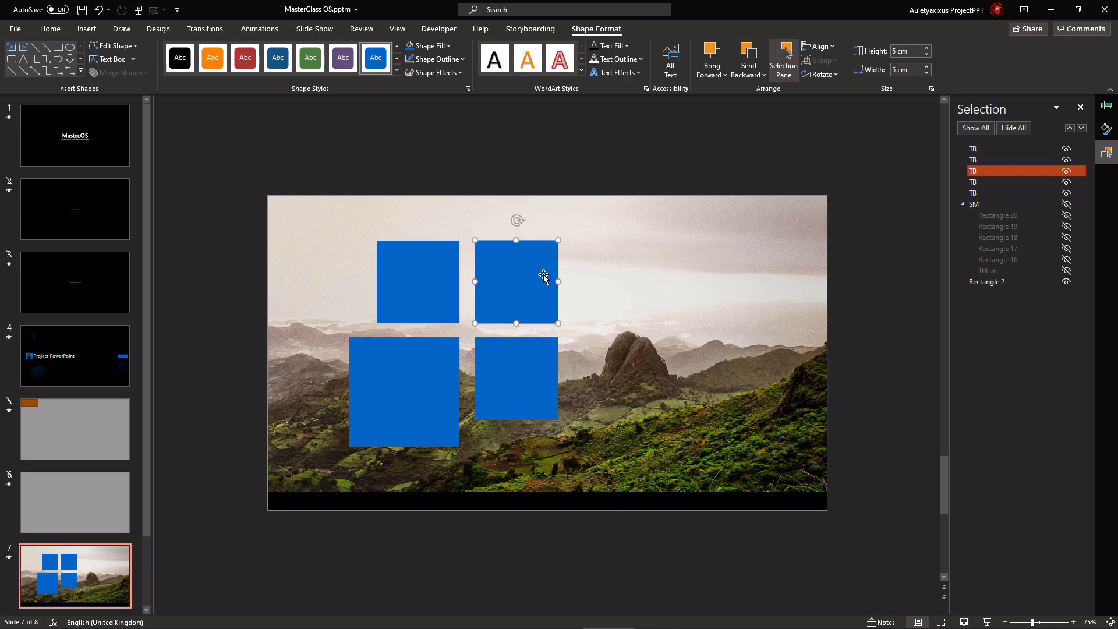
pyautogui.hotkey('shift', 'Down')
pyautogui.hotkey('shift', 'Down')
pyautogui.hotkey('shift', 'Down')
pyautogui.moveTo(544, 275); pyautogui.dragTo(534, 287)
# Resize the grid's lower-right blue square to slightly larger than the upper-left one and align it with the inner gaps
pyautogui.click(518, 358)
pyautogui.hotkey('shift', 'Down')
pyautogui.hotkey('shift', 'Down')
pyautogui.hotkey('shift', 'Down')
pyautogui.hotkey('shift', 'Up')
pyautogui.hotkey('shift', 'Up')
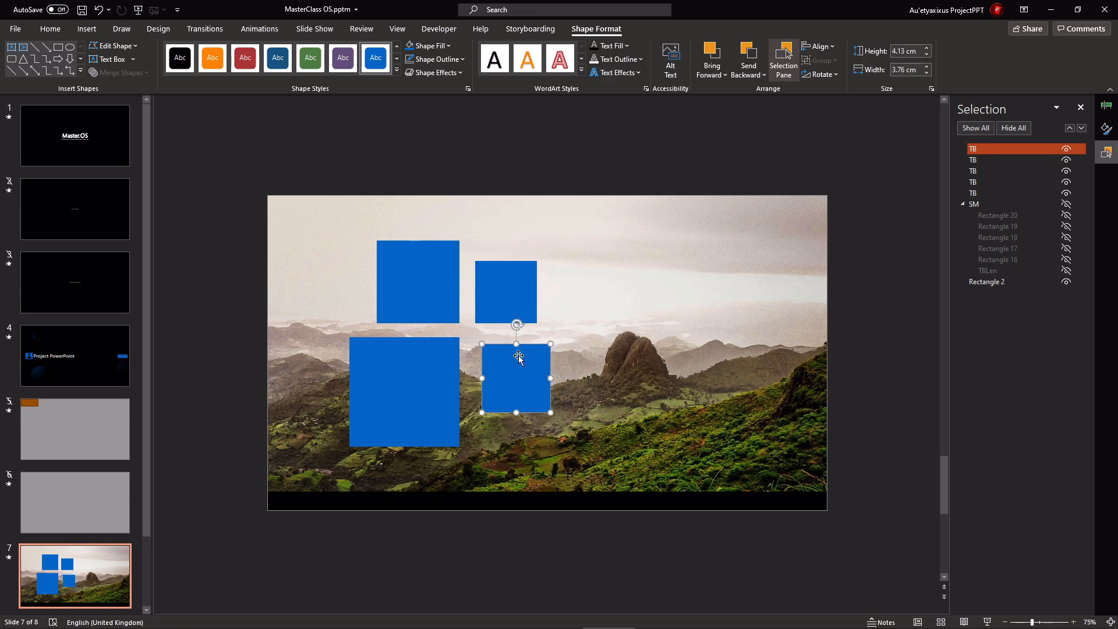
pyautogui.moveTo(518, 358); pyautogui.dragTo(522, 360)
pyautogui.hotkey('shift', 'Up')
pyautogui.hotkey('shift', 'Up')
pyautogui.click(580, 240)
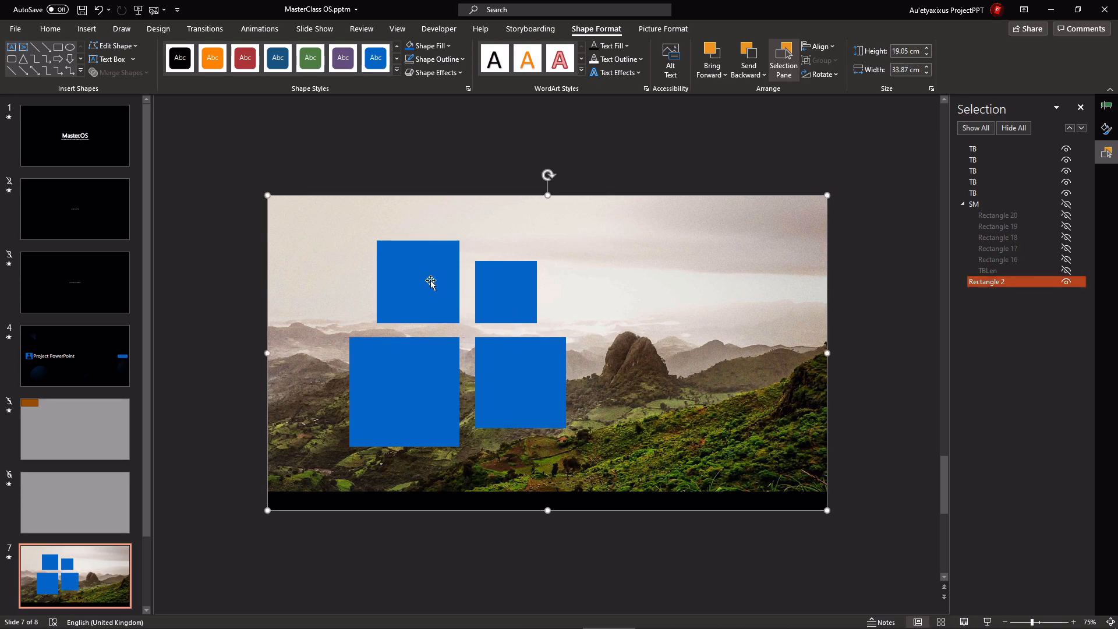
# Merge the four blue squares into one freeform logo shape
pyautogui.click(432, 280)
pyautogui.keyDown('shift'); pyautogui.click(431, 387); pyautogui.keyUp('shift')
pyautogui.keyDown('shift'); pyautogui.click(504, 389); pyautogui.keyUp('shift')
pyautogui.keyDown('shift'); pyautogui.click(507, 321); pyautogui.keyUp('shift')
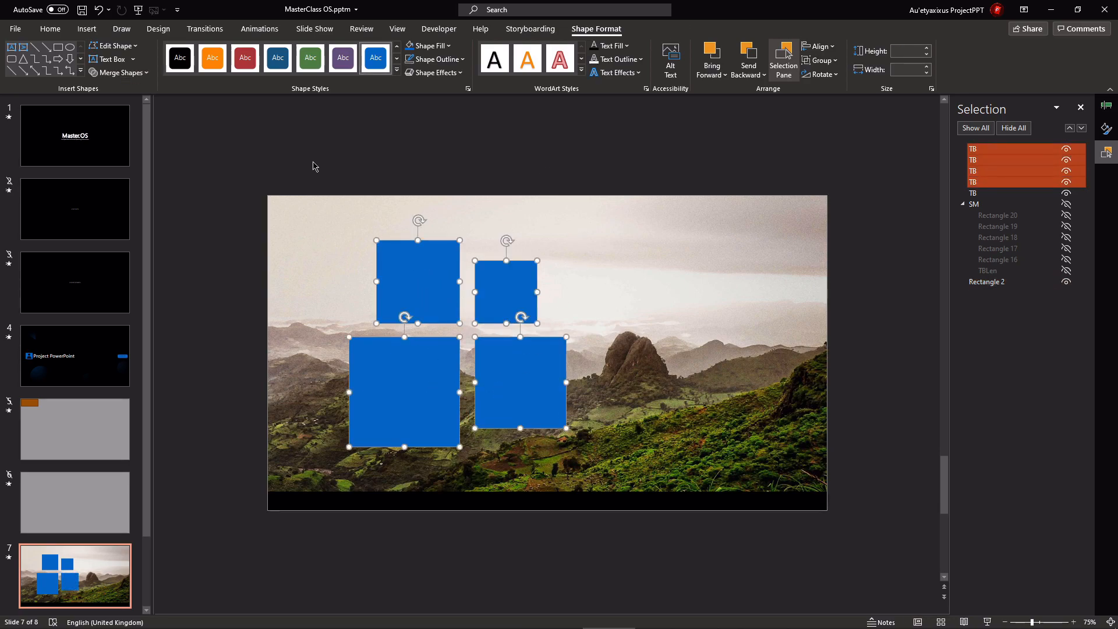
pyautogui.click(119, 72)
pyautogui.click(113, 91)
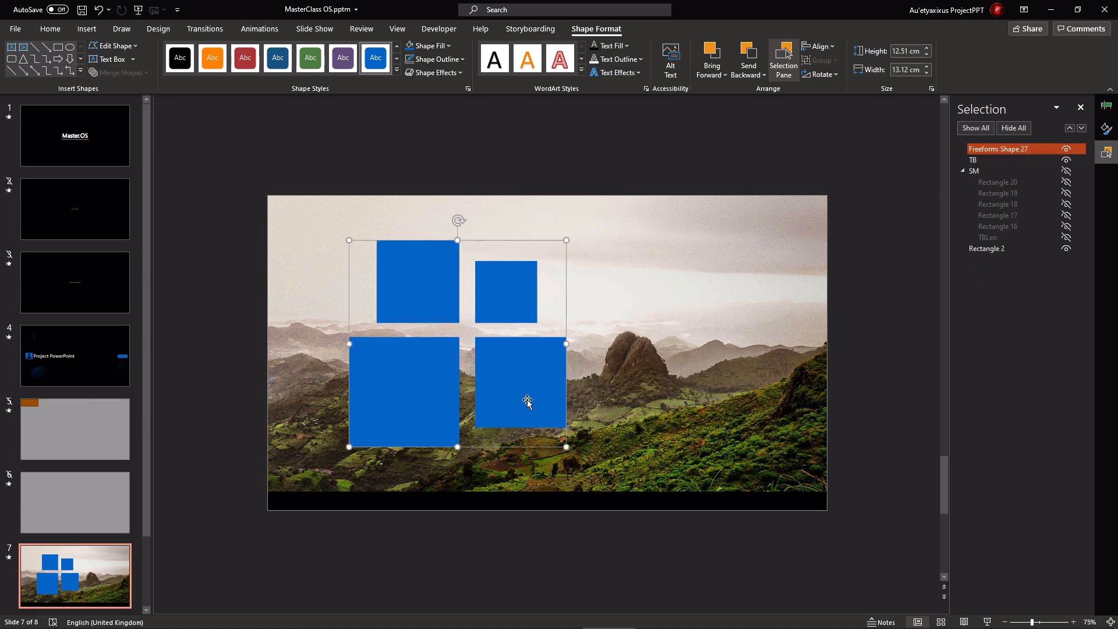
# Scale the merged blue logo down proportionally to about 1.54 cm high and 1.61 cm wide
pyautogui.hotkey('shift', 'Down')
pyautogui.hotkey('shift', 'Down')
pyautogui.hotkey('shift', 'Down')
pyautogui.hotkey('shift', 'Down')
pyautogui.hotkey('shift', 'Down')
pyautogui.hotkey('shift', 'Down')
pyautogui.hotkey('shift', 'Down')
pyautogui.hotkey('shift', 'Down')
pyautogui.hotkey('shift', 'Down')
pyautogui.hotkey('shift', 'Down')
pyautogui.hotkey('shift', 'Down')
pyautogui.hotkey('shift', 'Down')
pyautogui.hotkey('shift', 'Down')
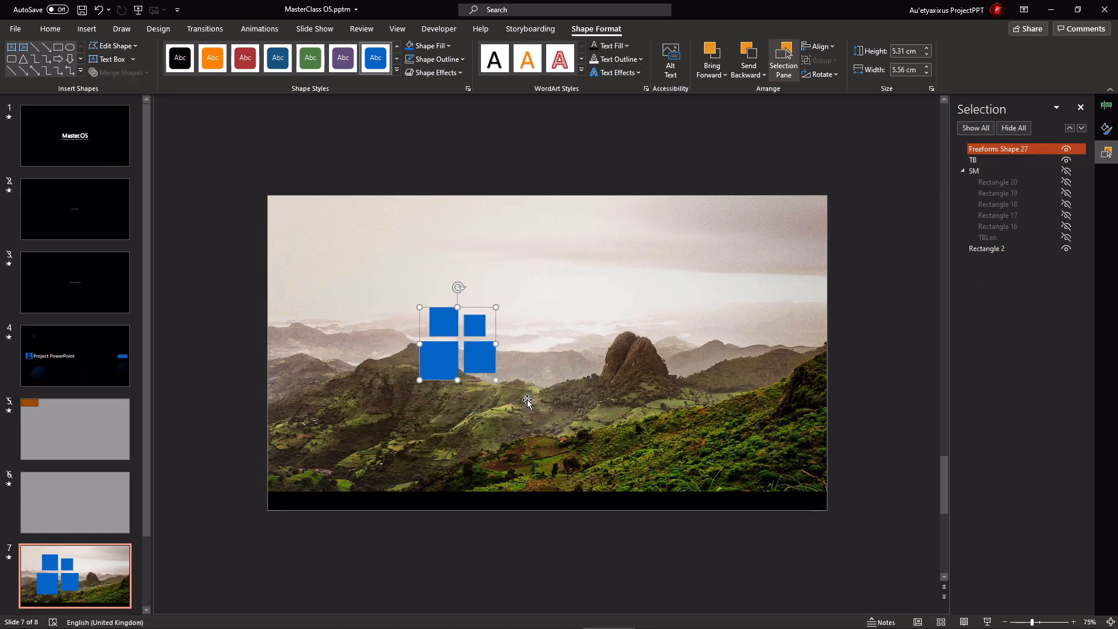
pyautogui.hotkey('shift', 'Down')
pyautogui.hotkey('shift', 'Down')
pyautogui.hotkey('shift', 'Down')
pyautogui.hotkey('shift', 'Down')
pyautogui.hotkey('shift', 'Down')
pyautogui.hotkey('shift', 'Down')
pyautogui.hotkey('shift', 'Down')
pyautogui.hotkey('shift', 'Down')
pyautogui.hotkey('shift', 'Down')
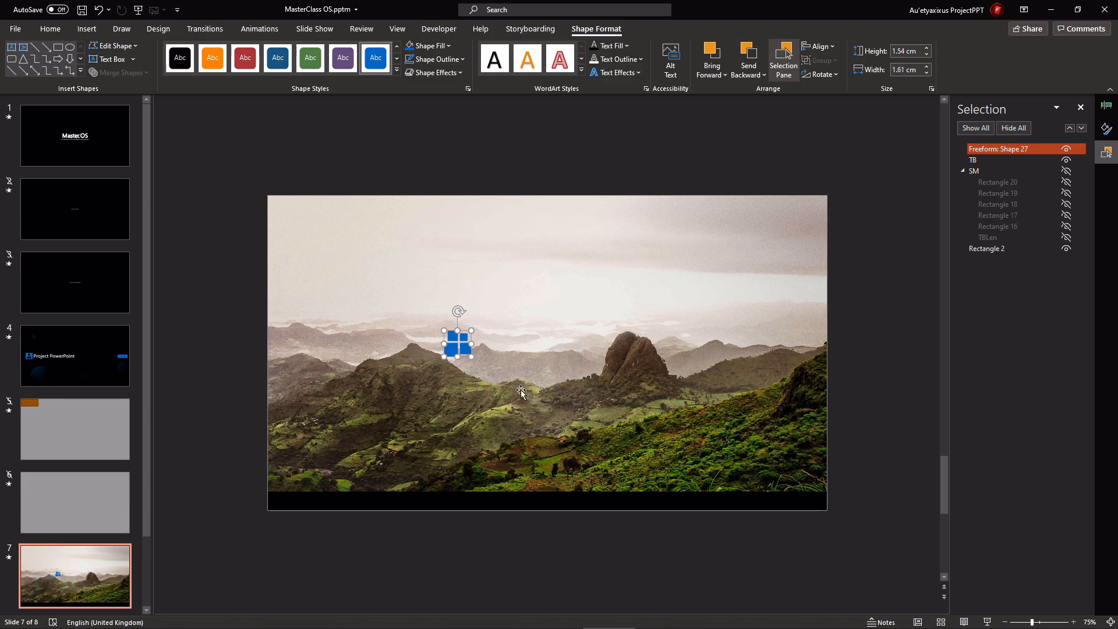
# Place the blue logo at the left end of the black bar and scale it down to about 0.72 by 0.75 cm
pyautogui.moveTo(450, 346); pyautogui.dragTo(278, 507)
pyautogui.keyDown('ctrl'); pyautogui.scroll(10, 280, 506); pyautogui.keyUp('ctrl')
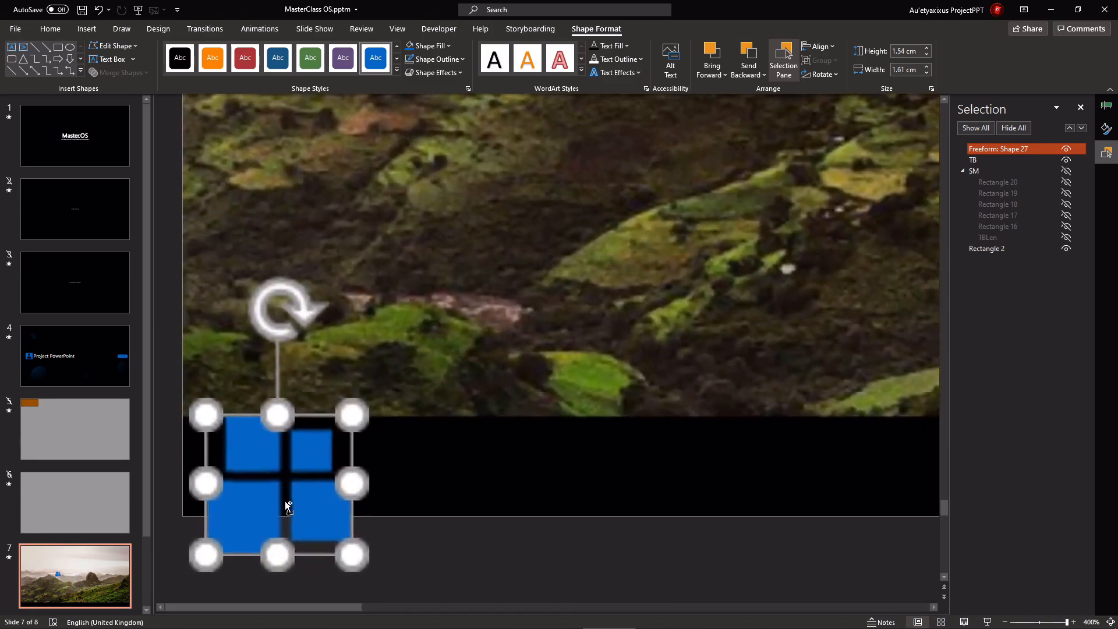
pyautogui.hotkey('shift', 'Down')
pyautogui.hotkey('shift', 'Down')
pyautogui.hotkey('shift', 'Down')
pyautogui.hotkey('shift', 'Down')
pyautogui.hotkey('shift', 'Down')
pyautogui.hotkey('shift', 'Down')
pyautogui.hotkey('shift', 'Down')
pyautogui.hotkey('shift', 'Down')
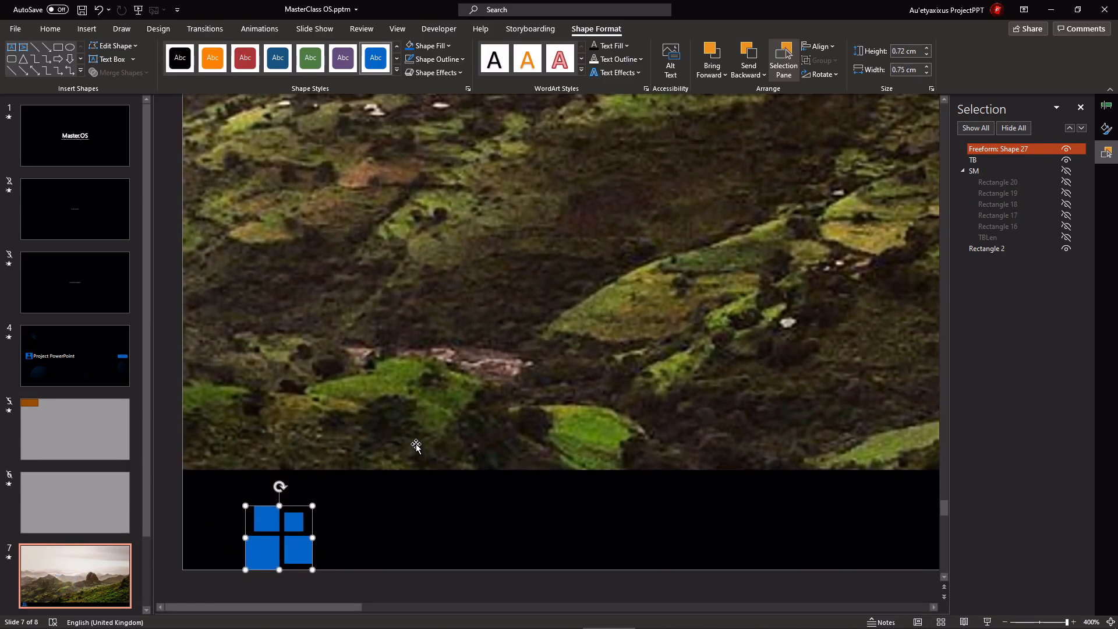
pyautogui.moveTo(296, 545); pyautogui.dragTo(261, 532)
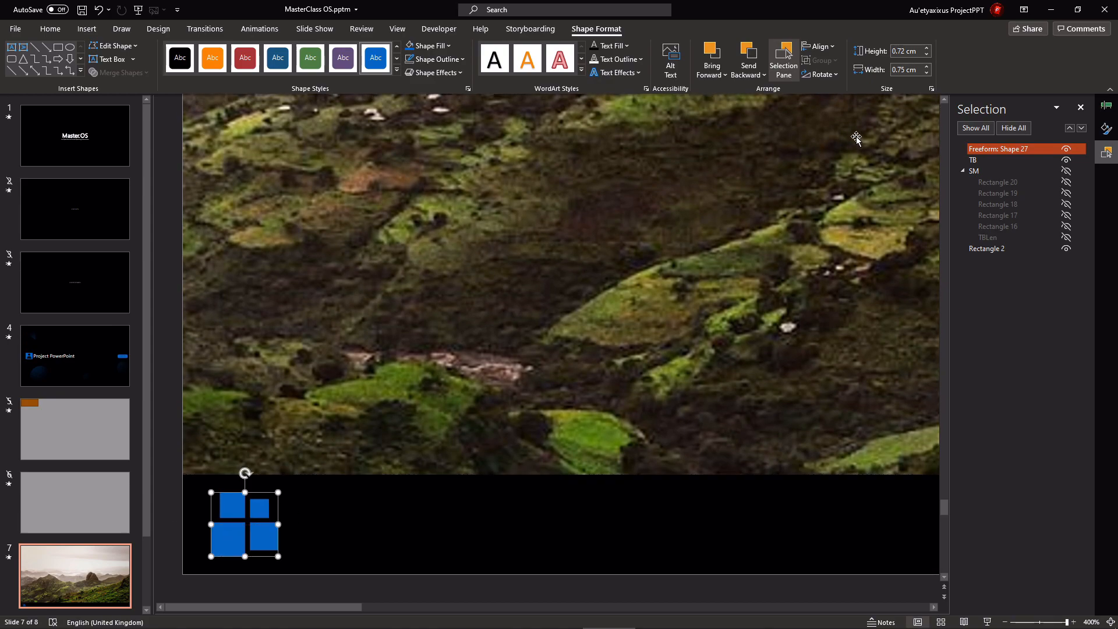
# Rename the merged blue logo shape to SMB
pyautogui.doubleClick(979, 150)
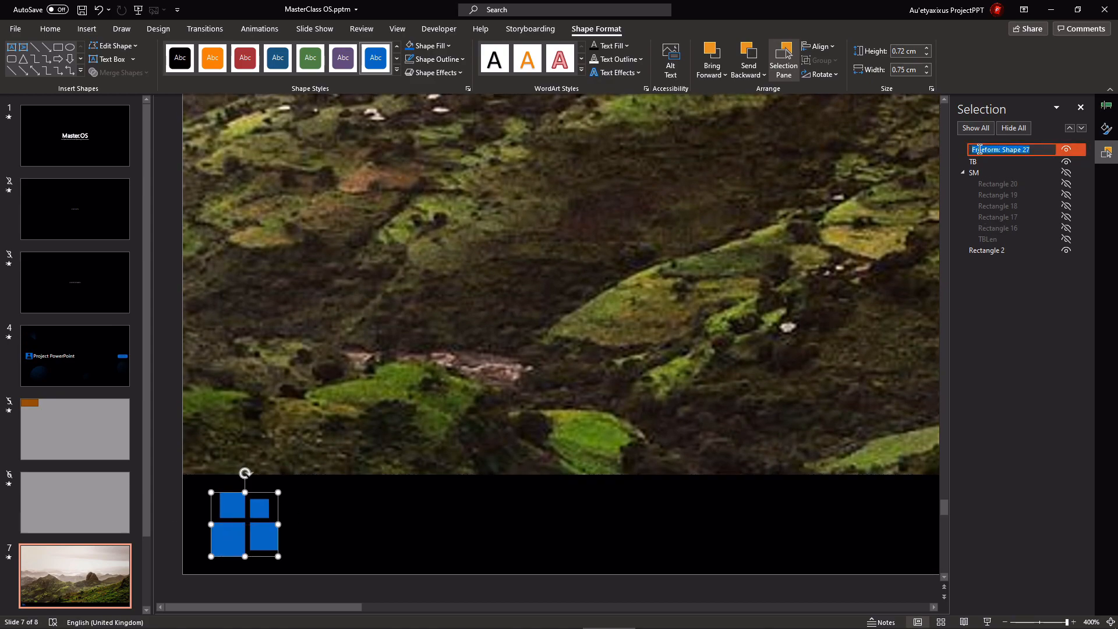
pyautogui.press('BackSpace')
pyautogui.press('Return')
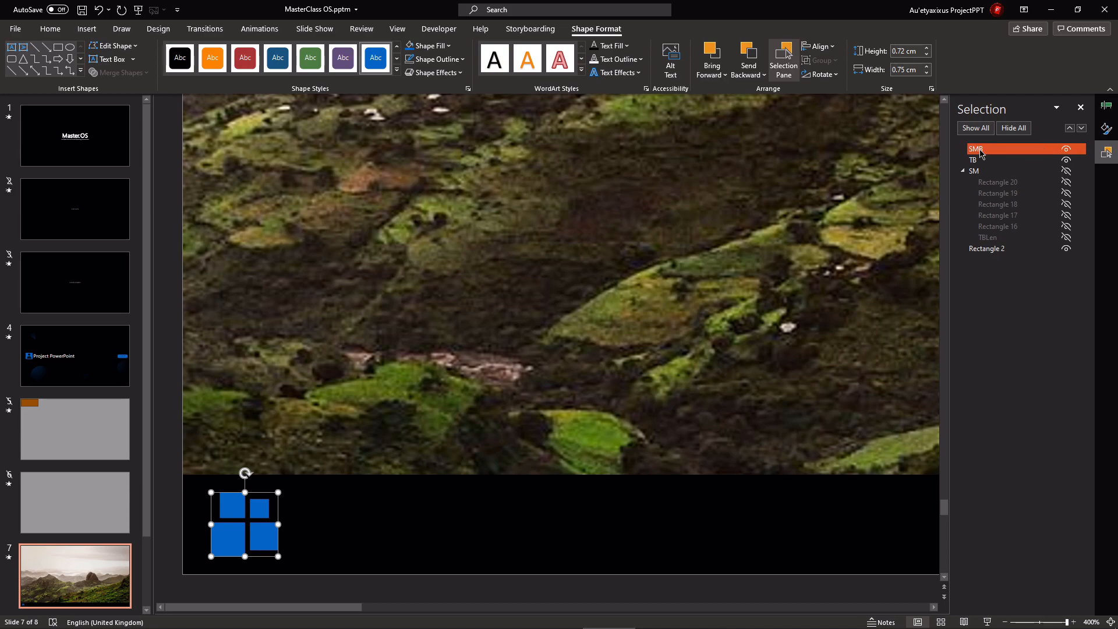
# Duplicate the black bar on slide 7 and fit the copy between the blue logo and the slide's right edge
pyautogui.click(93, 356)
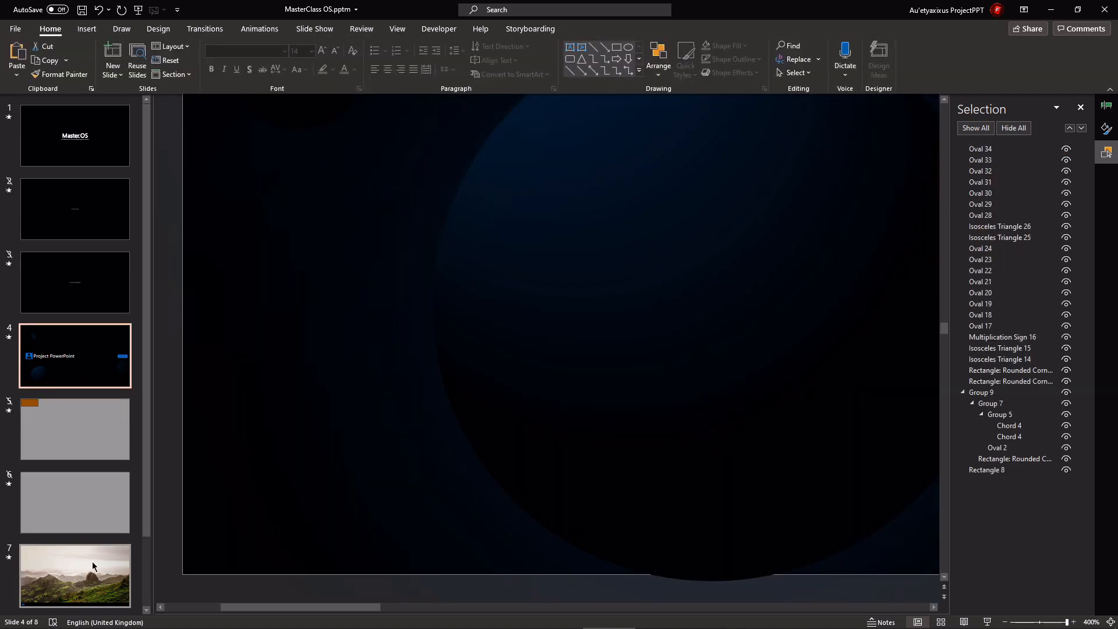
pyautogui.click(75, 577)
pyautogui.scroll(-10, 417, 494)
pyautogui.click(310, 551)
pyautogui.hotkey('ctrl', 'd')
pyautogui.moveTo(332, 567); pyautogui.dragTo(360, 558)
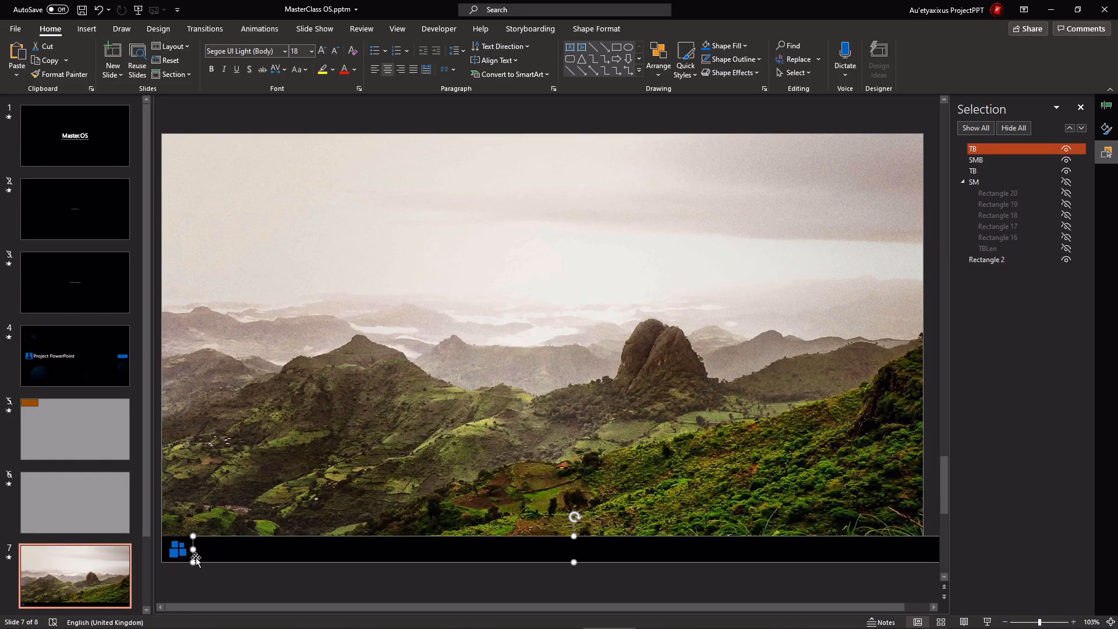
pyautogui.click(175, 552)
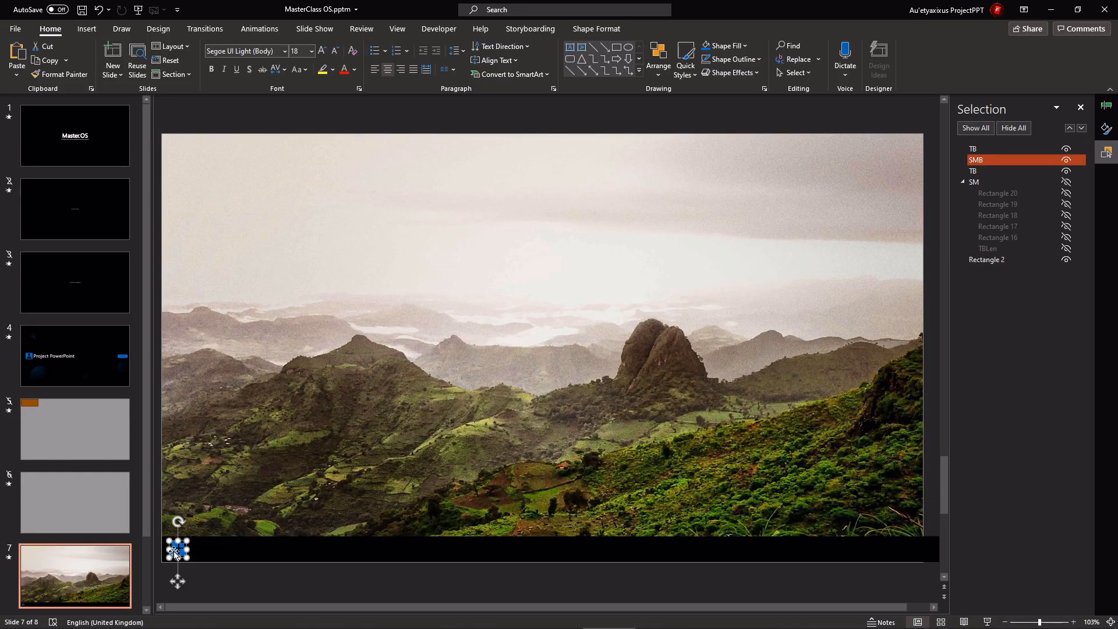
pyautogui.click(222, 561)
pyautogui.scroll(-1, 913, 561)
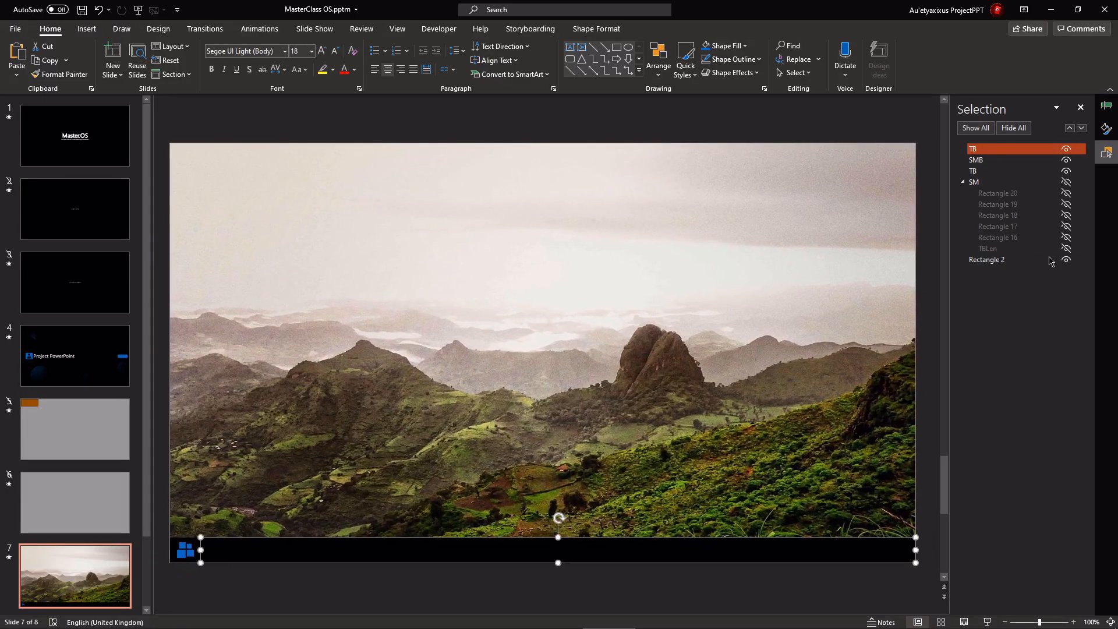
# Rename the duplicated bar beside the logo to TBLen
pyautogui.click(1004, 148)
pyautogui.write('TBL')
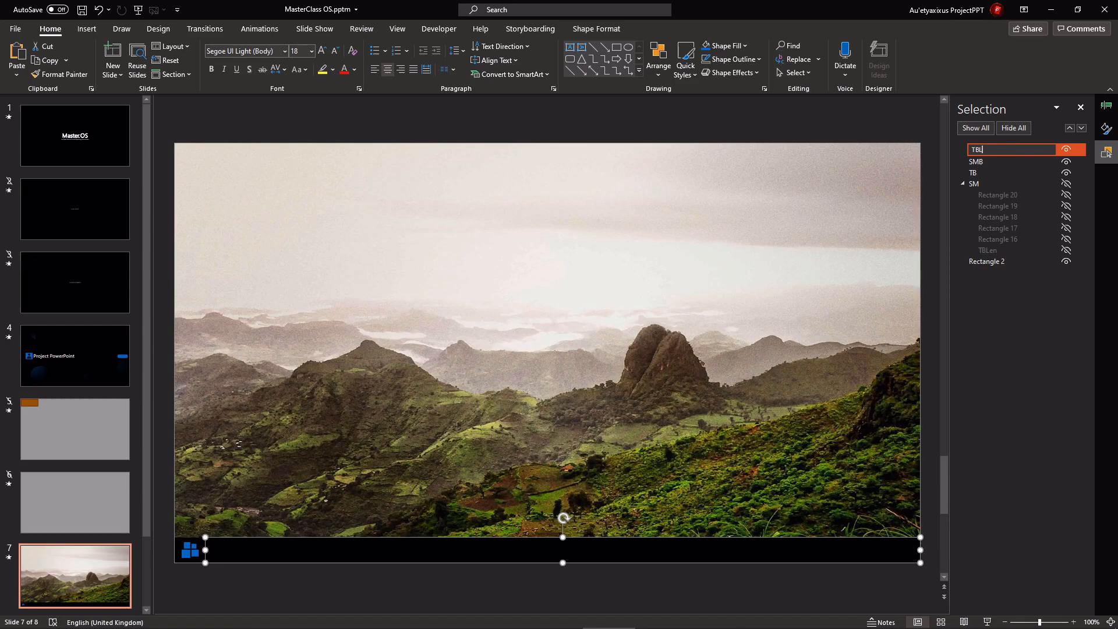
pyautogui.write('en')
pyautogui.press('Return')
pyautogui.click(358, 419)
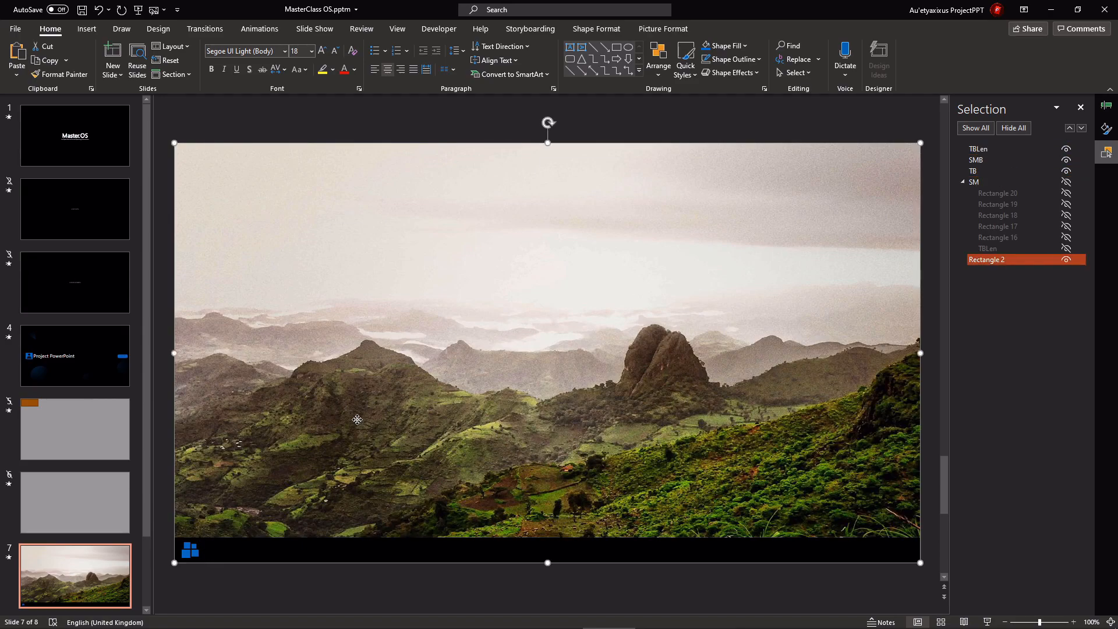
# Duplicate the TBLen bar, shrink the copy to a small box in the sky area and enter left-aligned text "Hello" at size 16
pyautogui.click(347, 552)
pyautogui.click(349, 584)
pyautogui.click(362, 561)
pyautogui.hotkey('ctrl', 'd')
pyautogui.moveTo(414, 562); pyautogui.dragTo(405, 551)
pyautogui.moveTo(918, 549); pyautogui.dragTo(430, 256)
pyautogui.click(376, 70)
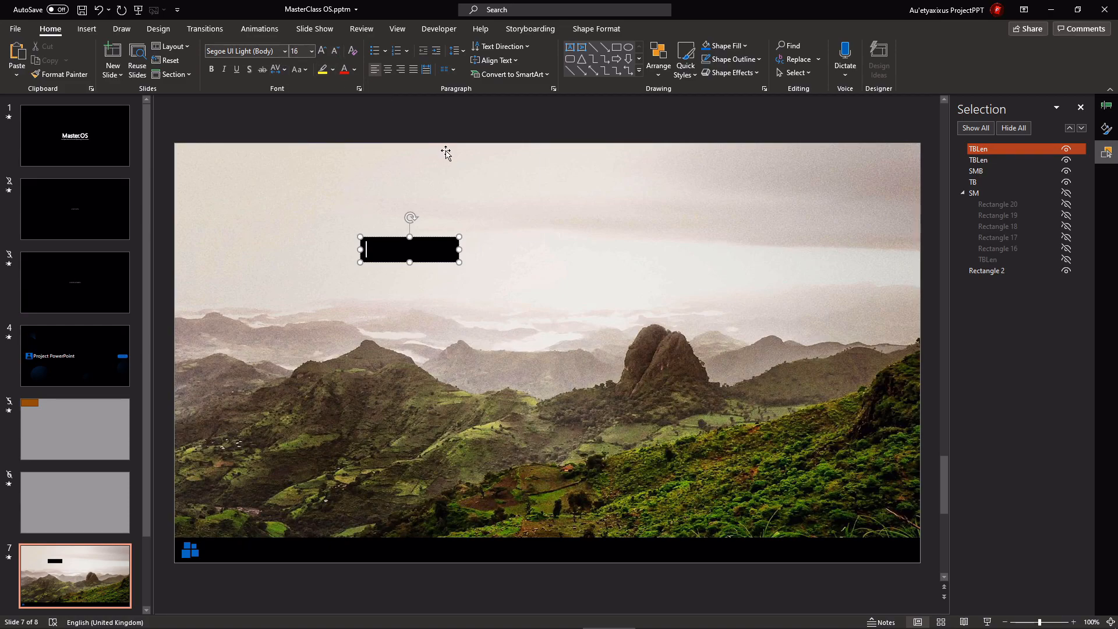
pyautogui.write('Hello')
# Duplicate the black "Hello" box and place the copy directly below it with a small gap
pyautogui.moveTo(419, 243); pyautogui.dragTo(629, 108)
pyautogui.moveTo(586, 149); pyautogui.dragTo(430, 450)
pyautogui.scroll(-3, 408, 318)
pyautogui.click(473, 337)
pyautogui.click(456, 286)
pyautogui.click(444, 232)
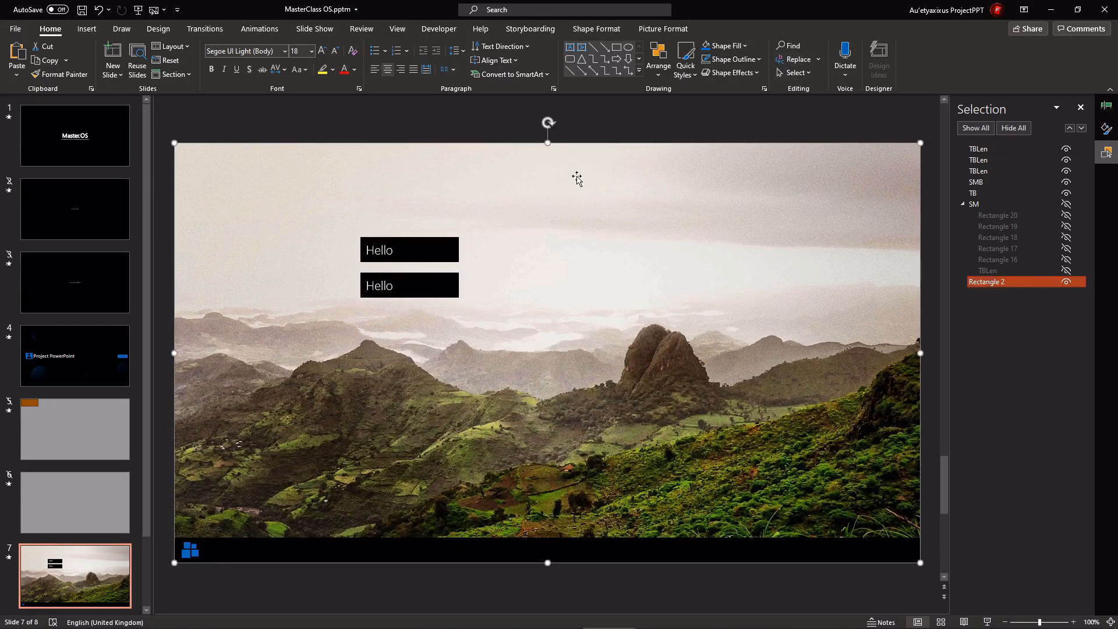
# Give the upper "Hello" box a blue inner bottom shadow with 0% transparency, 0 pt blur and 4 pt distance
pyautogui.rightClick(386, 300)
pyautogui.click(431, 592)
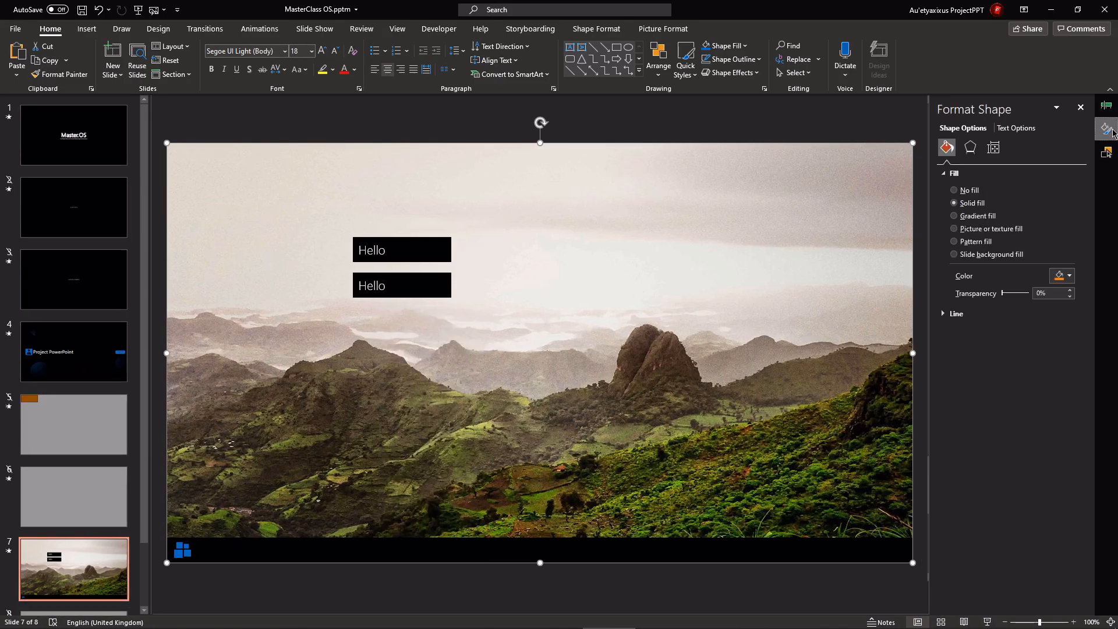
pyautogui.click(393, 252)
pyautogui.click(970, 147)
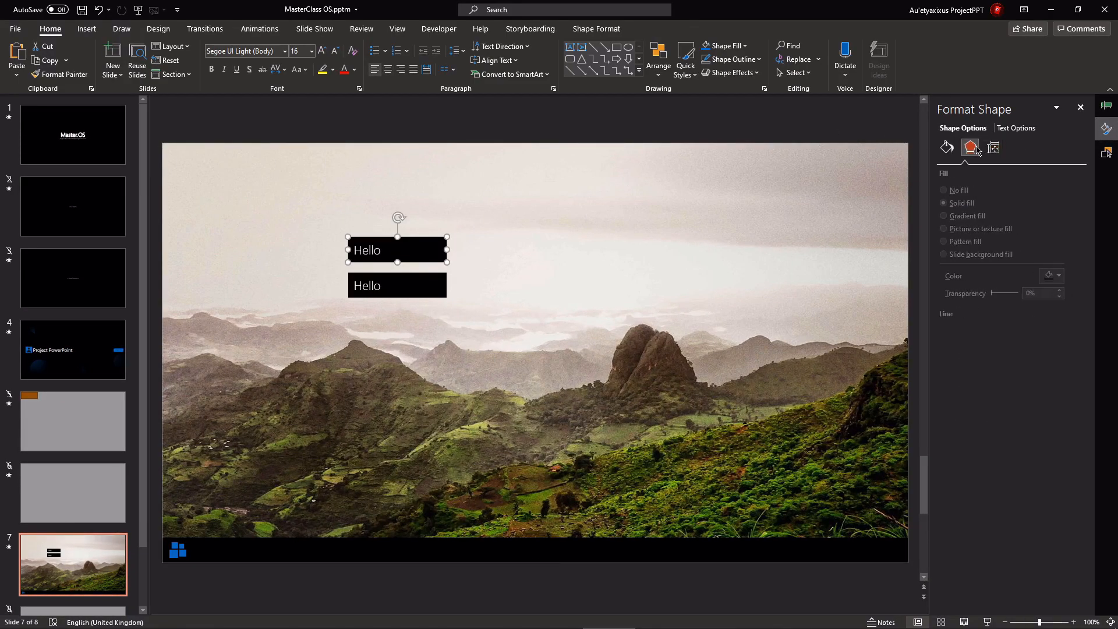
pyautogui.click(1055, 188)
pyautogui.click(1041, 318)
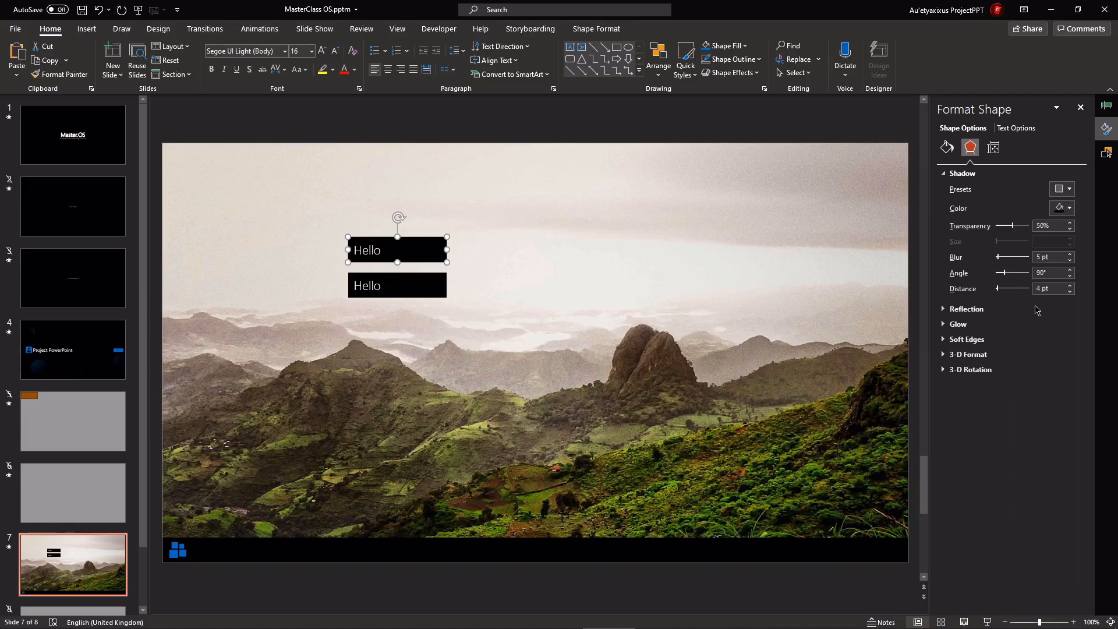
pyautogui.click(1061, 208)
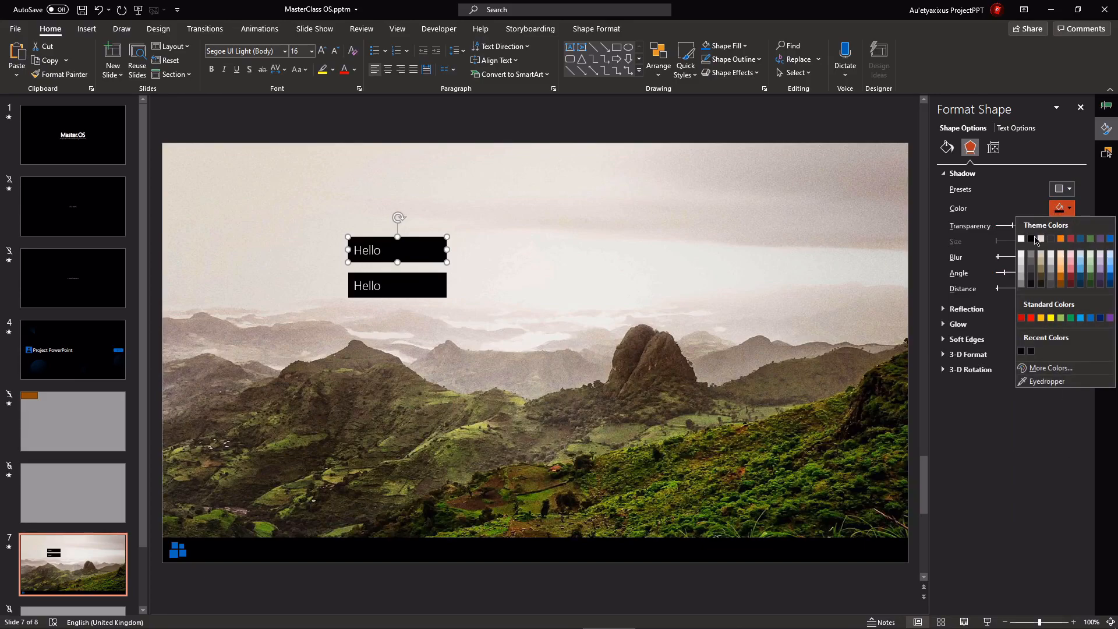
pyautogui.click(1111, 238)
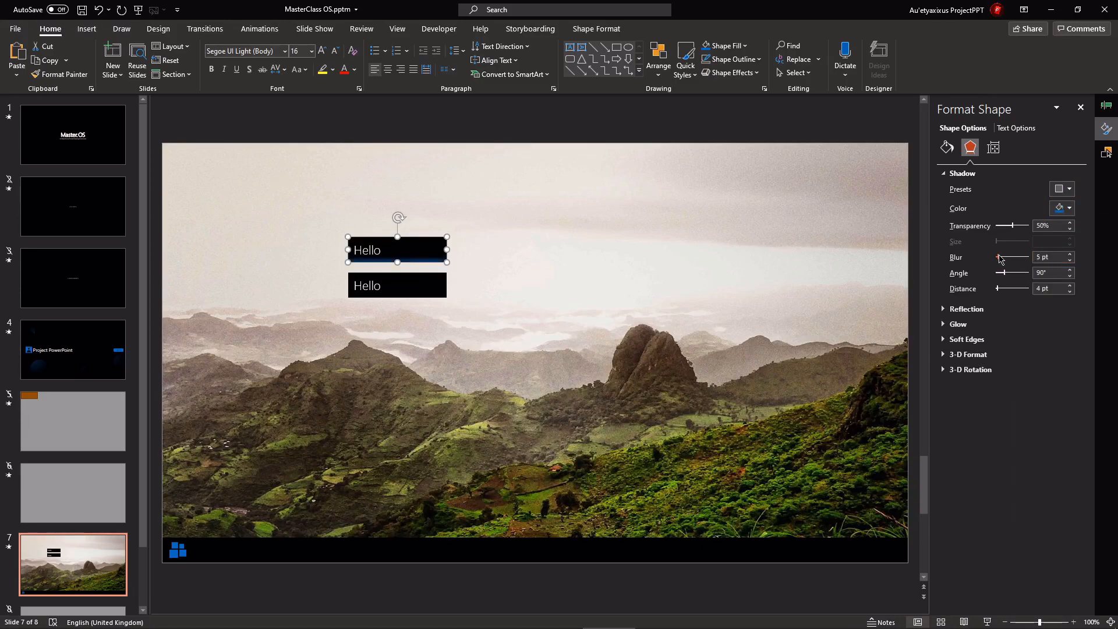
pyautogui.moveTo(1009, 229); pyautogui.dragTo(985, 227)
pyautogui.click(507, 263)
pyautogui.click(402, 256)
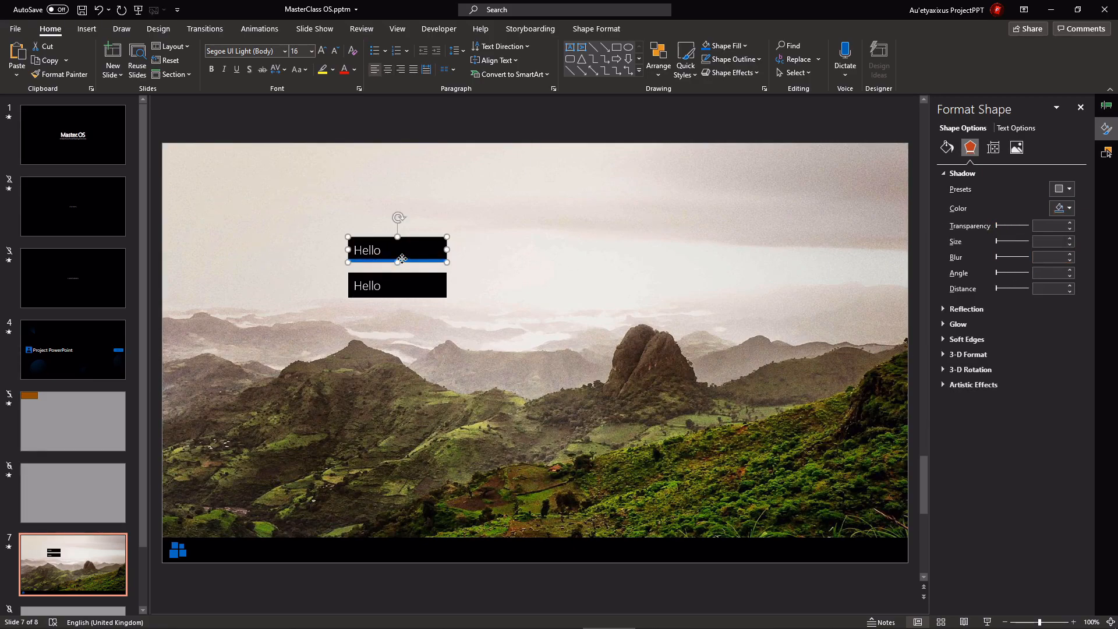
# Give the lower "Hello" box a white inner bottom shadow with 46% transparency, 0 pt blur and 2 pt distance
pyautogui.click(407, 285)
pyautogui.click(1060, 189)
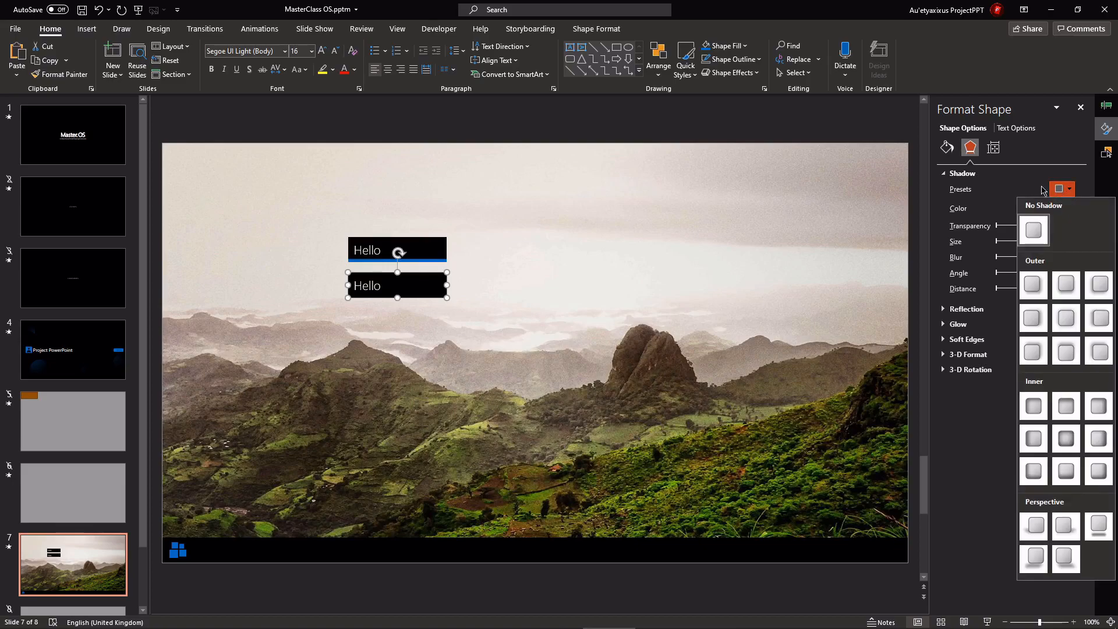
pyautogui.click(1069, 469)
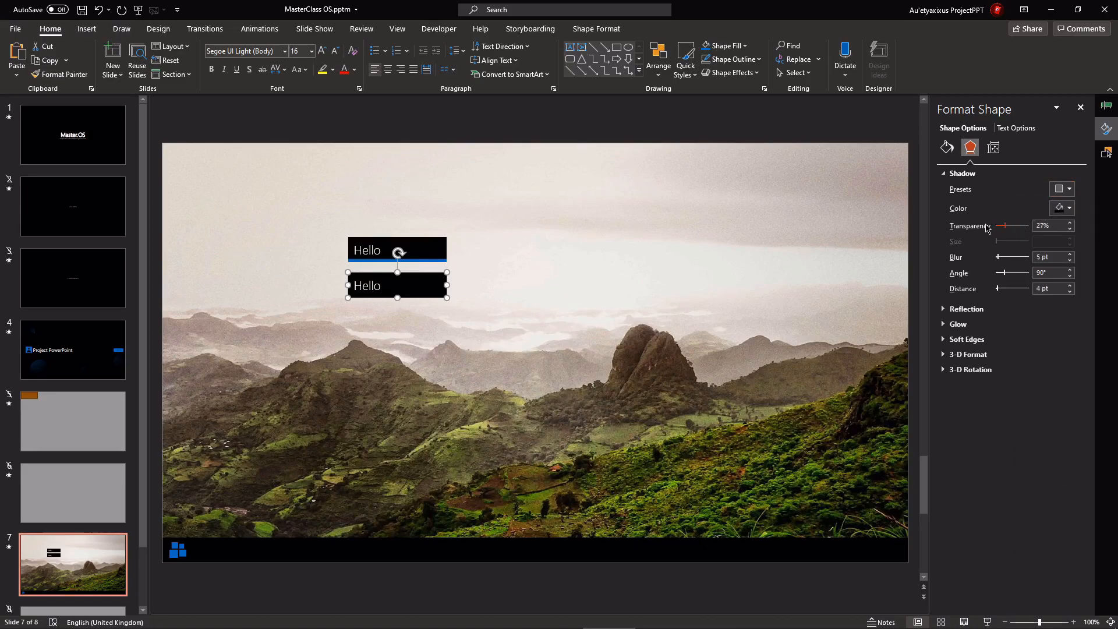
pyautogui.click(1060, 208)
pyautogui.click(1022, 244)
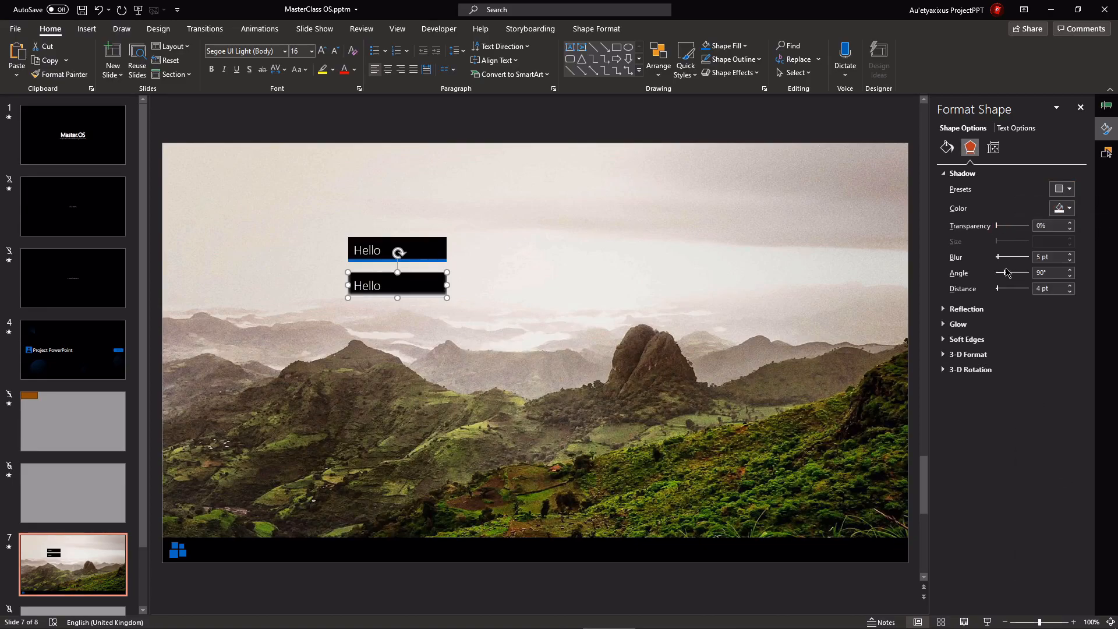
pyautogui.moveTo(1000, 258); pyautogui.dragTo(997, 258)
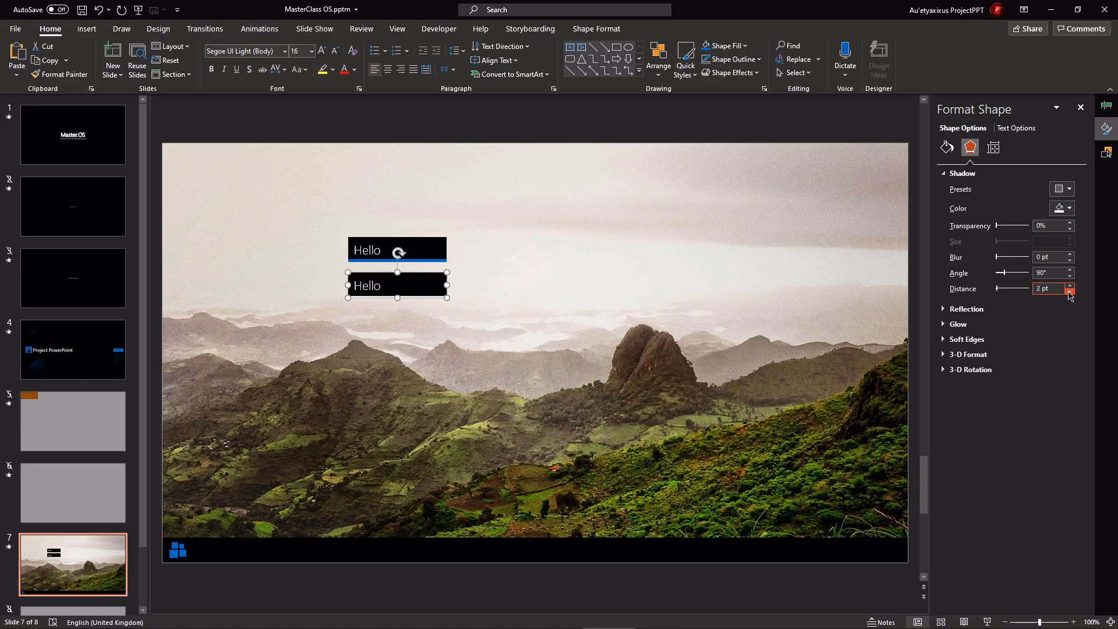
pyautogui.click(579, 262)
pyautogui.click(433, 283)
pyautogui.moveTo(998, 232); pyautogui.dragTo(1012, 231)
pyautogui.click(454, 293)
# Move both "Hello" boxes off the slide, side by side just below the taskbar, with the white-lined one first
pyautogui.moveTo(428, 289); pyautogui.dragTo(298, 600)
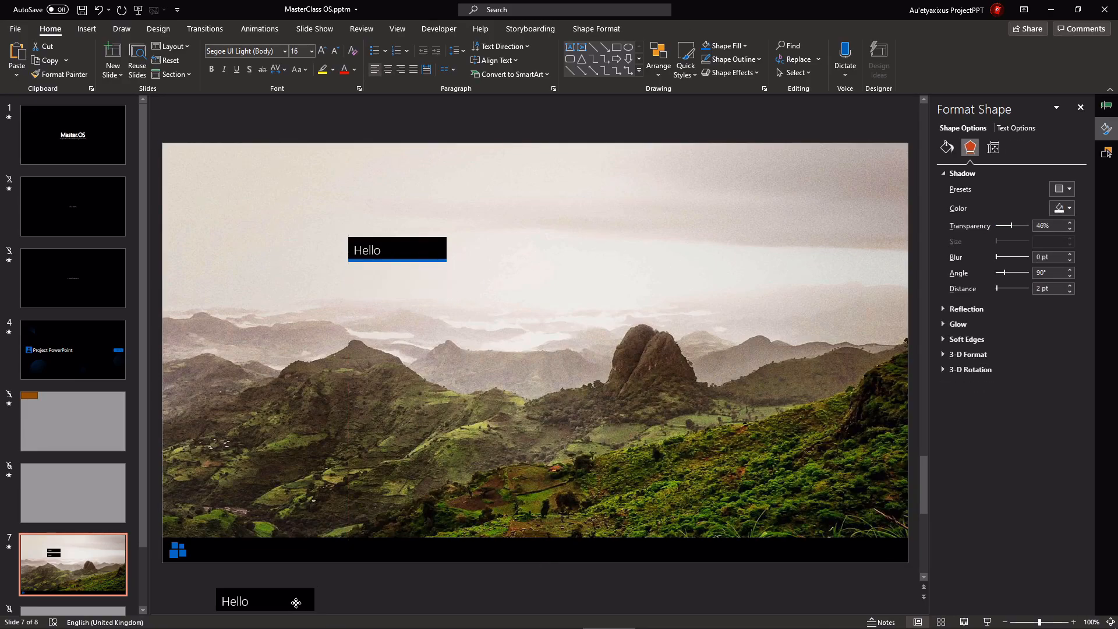
pyautogui.moveTo(411, 297); pyautogui.dragTo(383, 581)
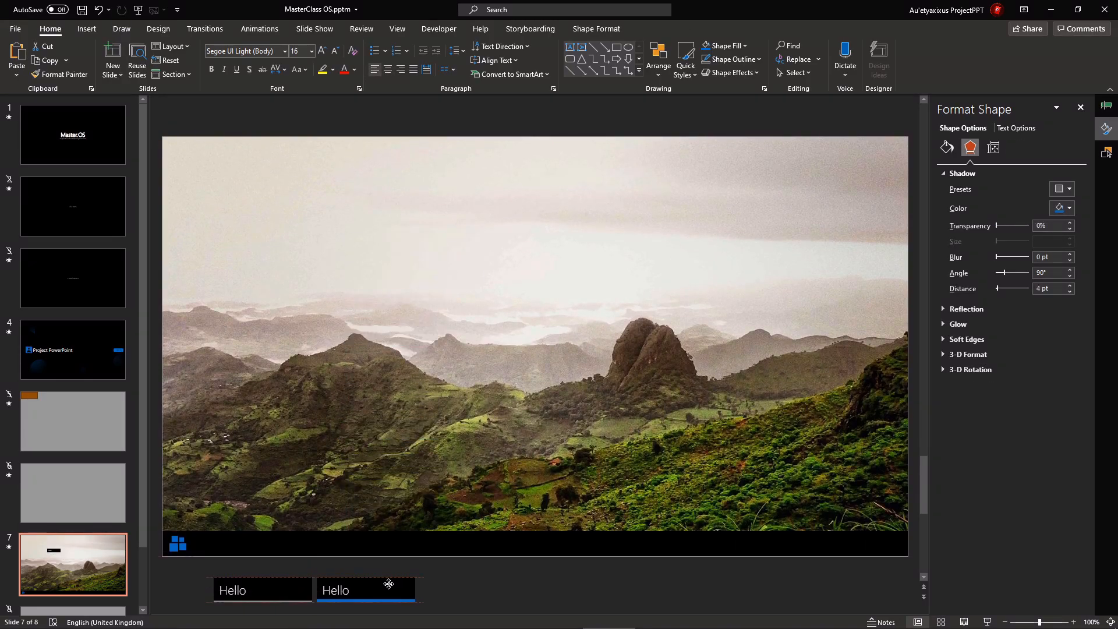
# Rename the white-lined "Hello" box below the slide to TBI
pyautogui.click(248, 584)
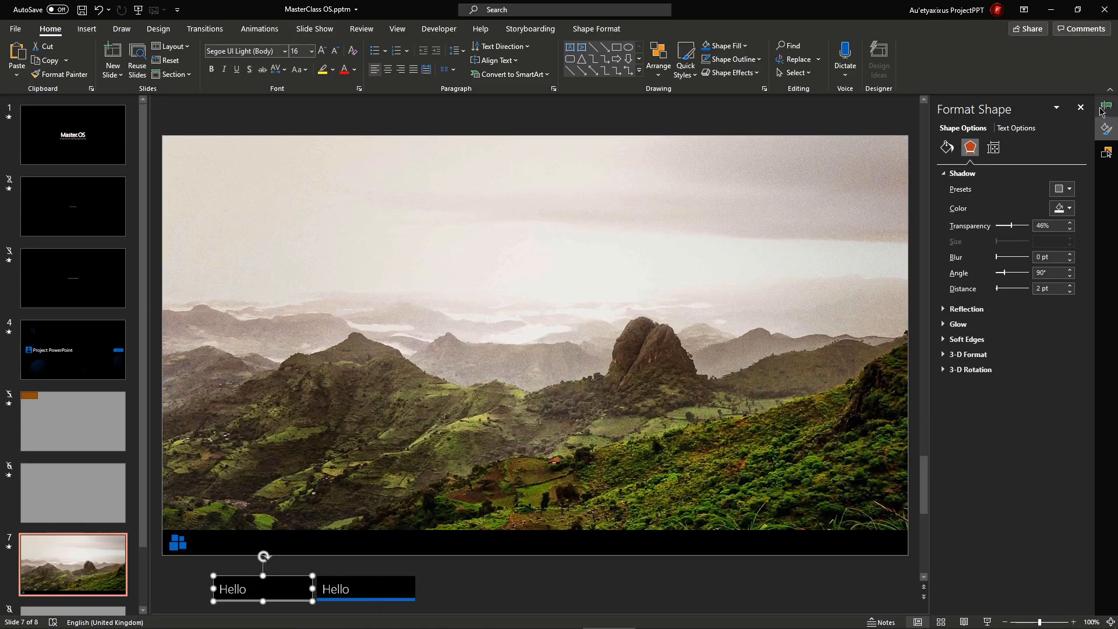
pyautogui.click(1107, 151)
pyautogui.click(1108, 151)
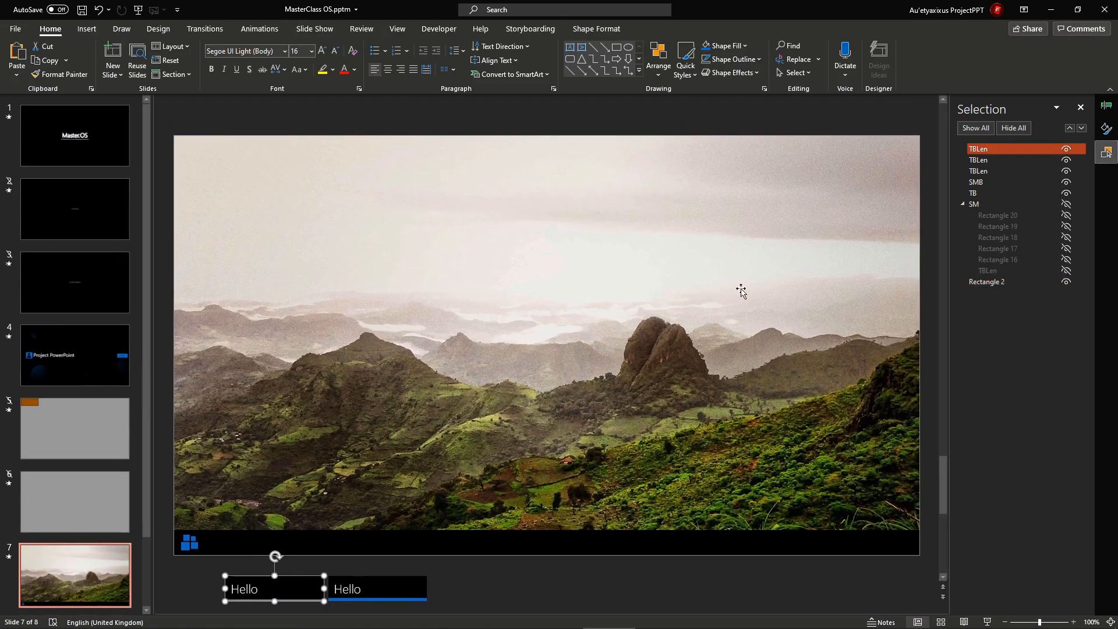
pyautogui.click(394, 595)
pyautogui.click(1107, 129)
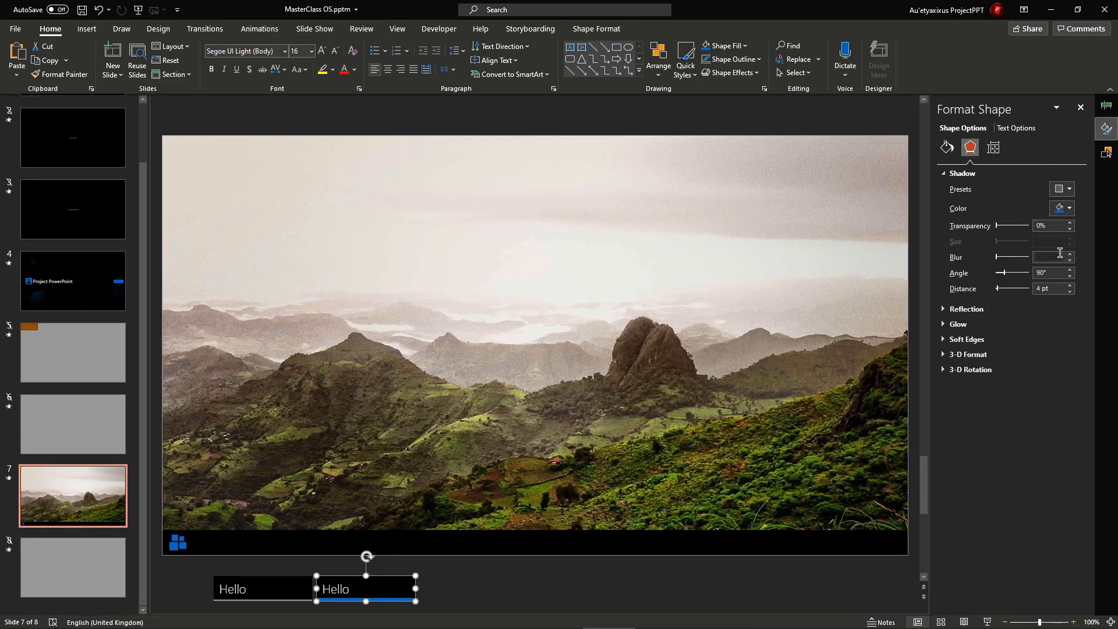
pyautogui.click(1107, 150)
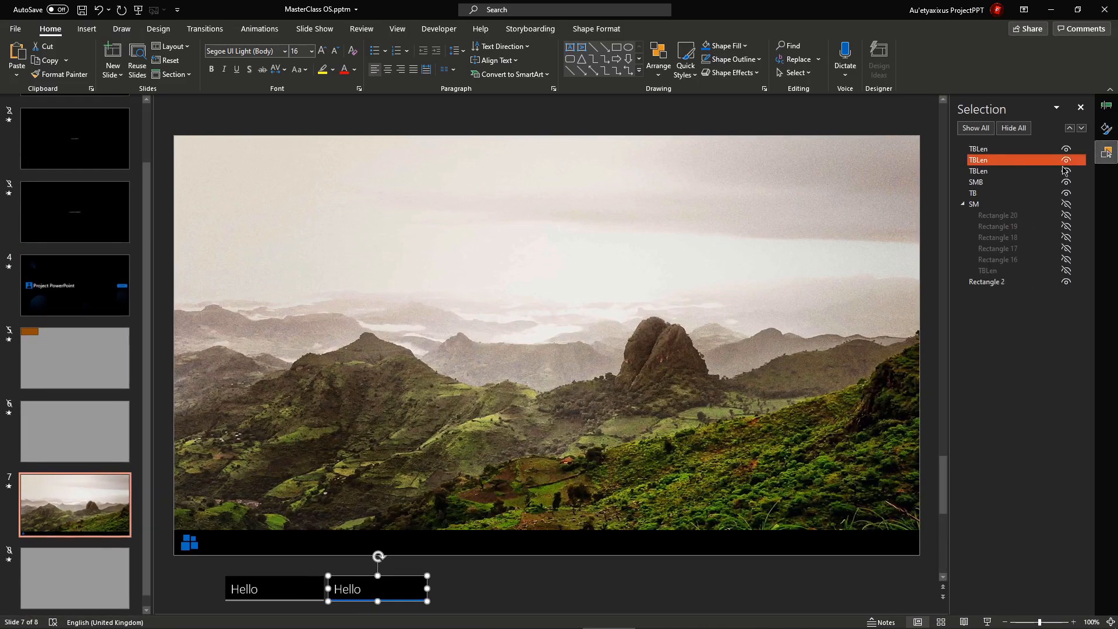
pyautogui.click(1018, 152)
pyautogui.click(1018, 152)
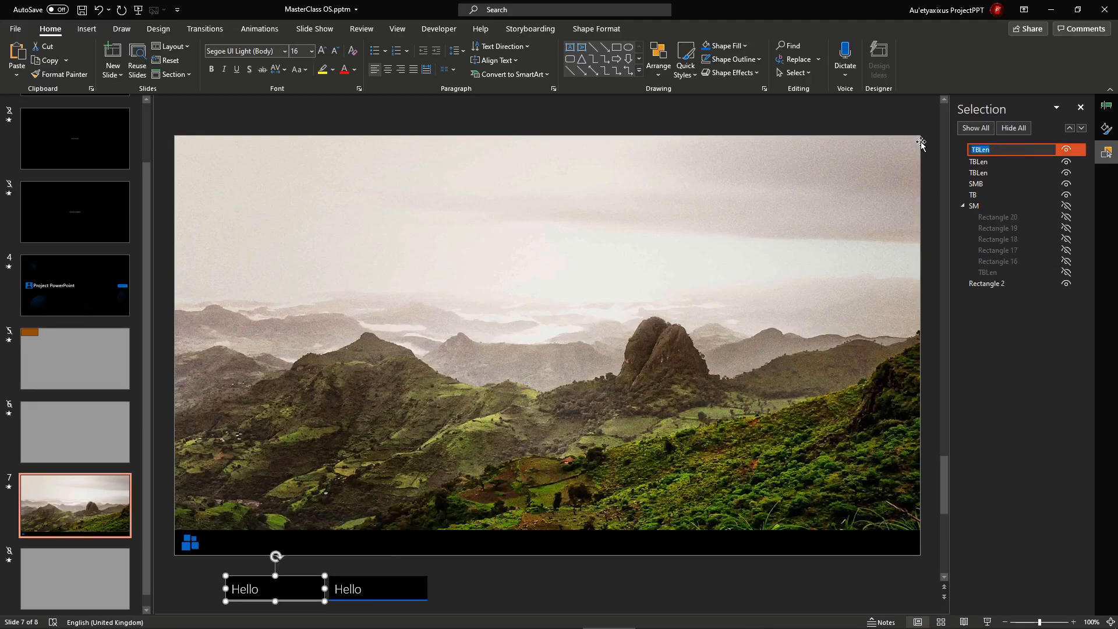
pyautogui.press('Return')
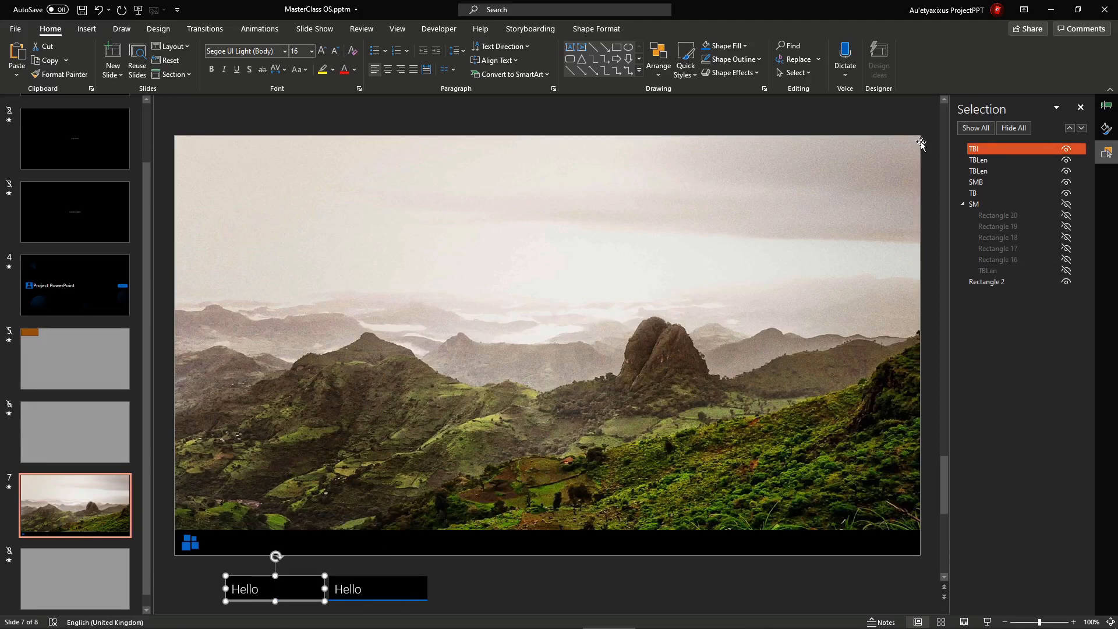
# Rename the blue-lined "Hello" box to TBI+ and deselect it
pyautogui.doubleClick(1012, 160)
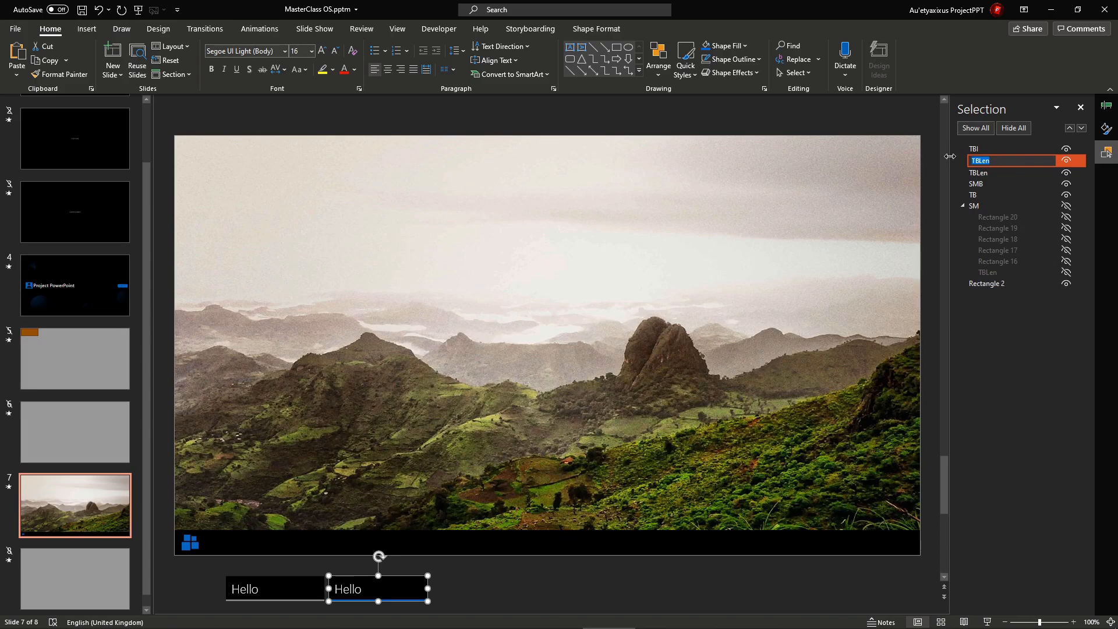
pyautogui.write('TBI+')
pyautogui.press('Return')
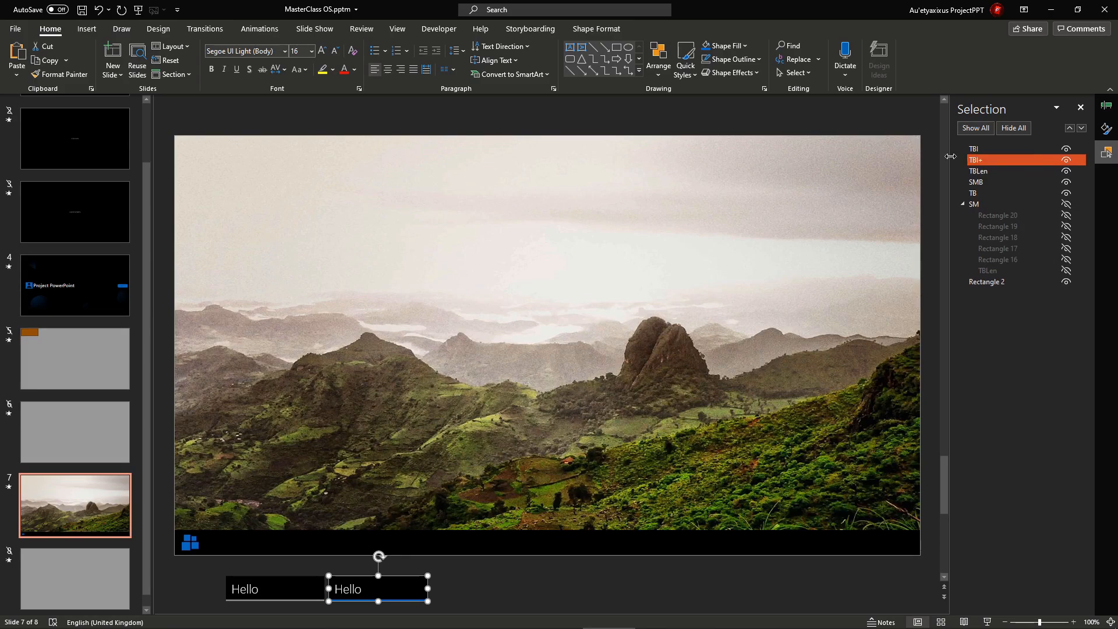
pyautogui.click(554, 585)
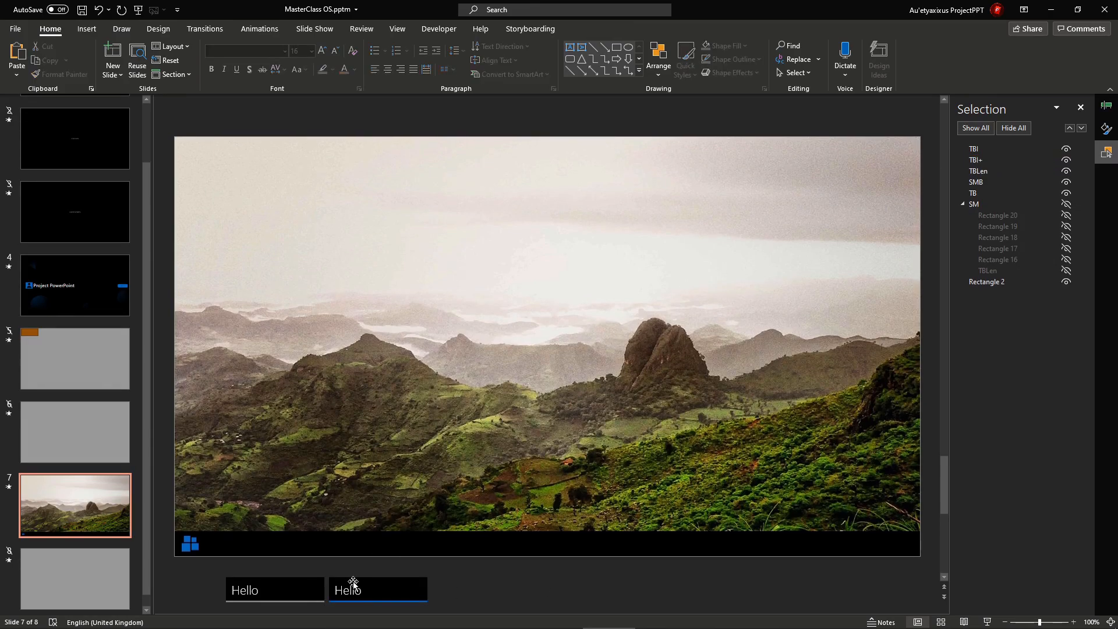
# Go to slide 5 and select the orange System/Windows.sys rectangle
pyautogui.click(97, 382)
pyautogui.click(249, 166)
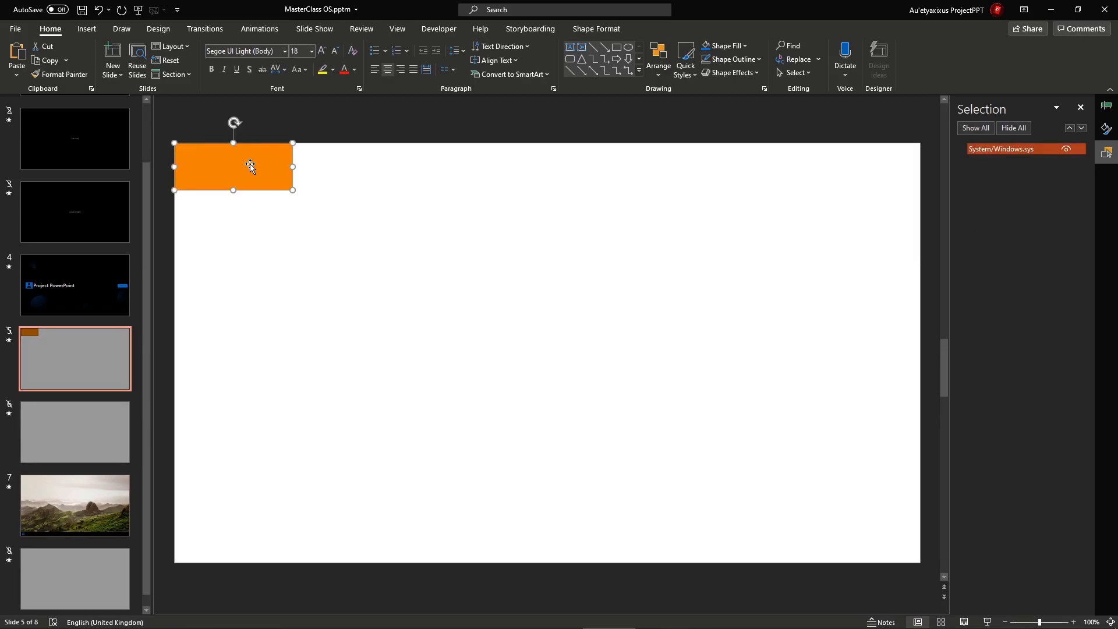